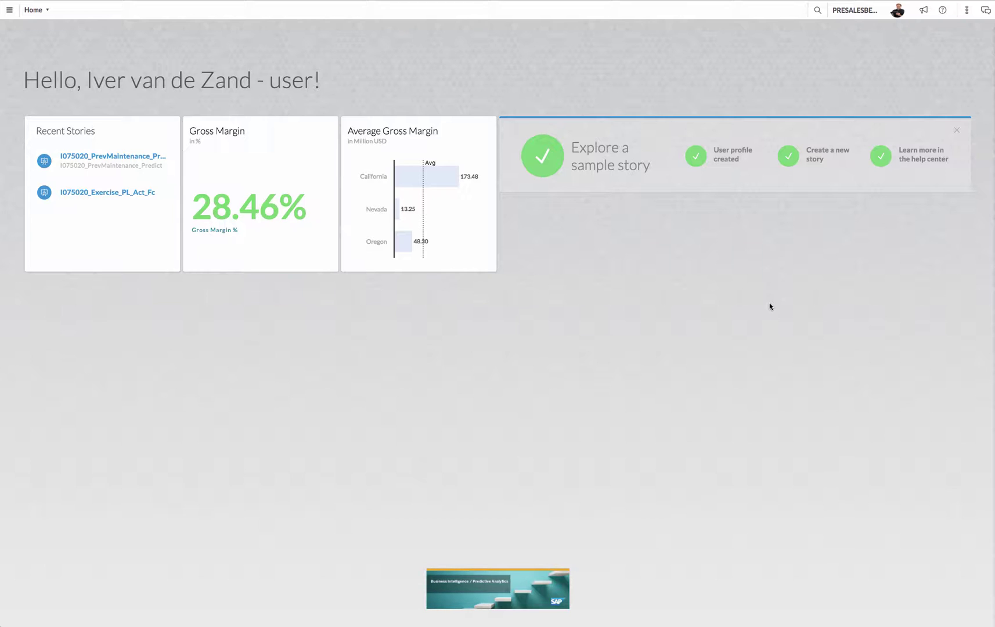
- Create a new story from the main menu and add a blank canvas Page 1
{"action": "left_click", "coordinate": [9, 11]}
{"action": "mouse_move", "coordinate": [32, 49]}
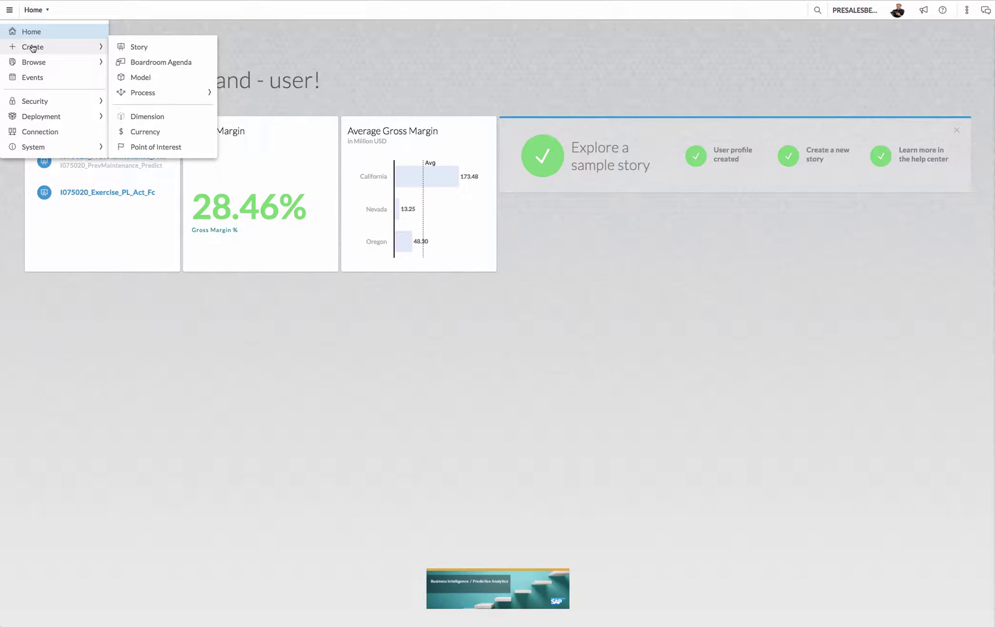
{"action": "left_click", "coordinate": [140, 47]}
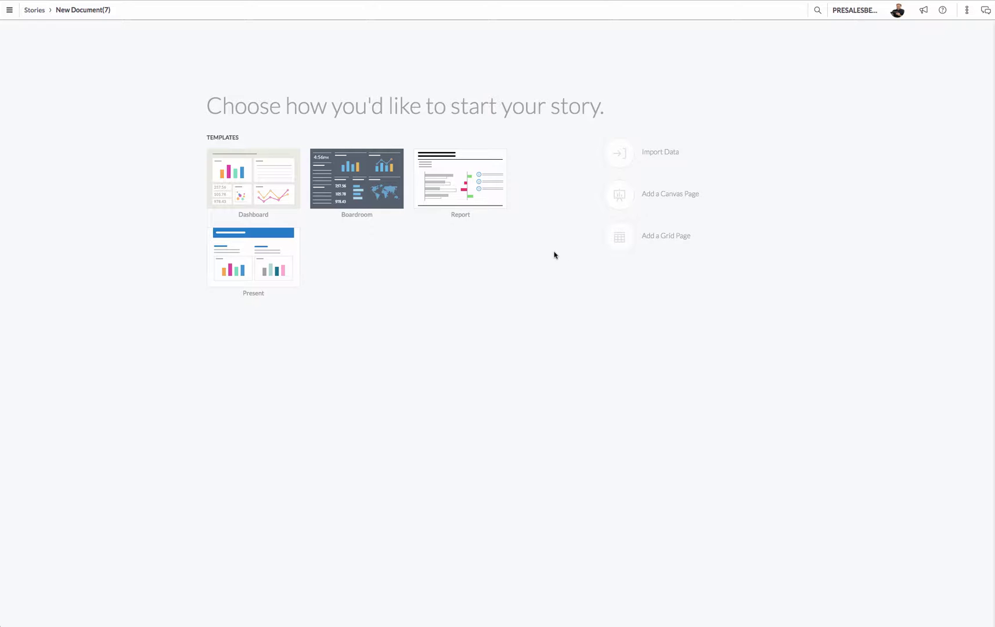
{"action": "left_click", "coordinate": [628, 201]}
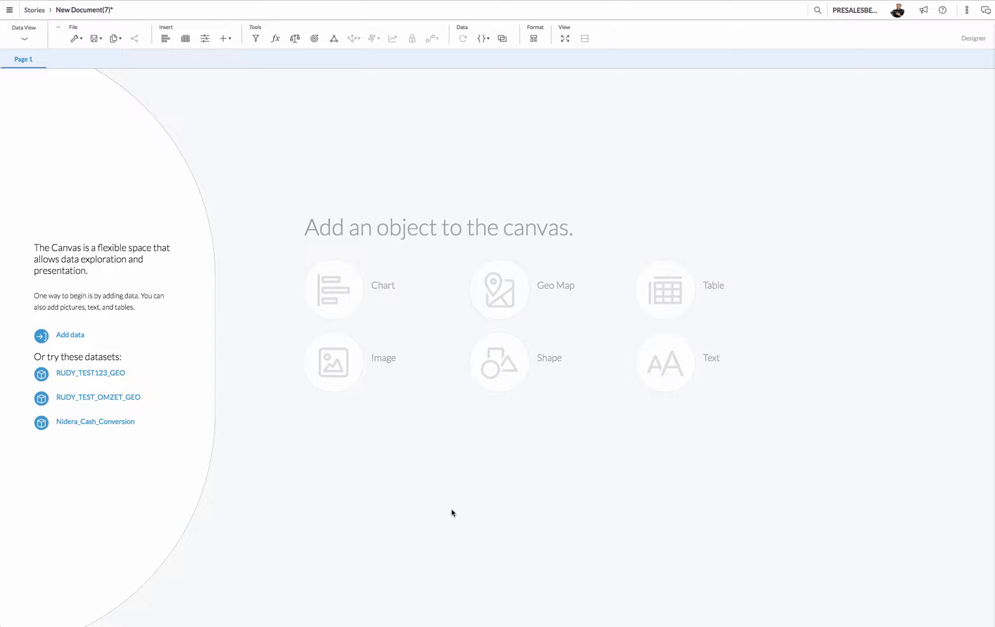
- Insert a chart on Page 1 using the I075020_FinancialPerformance model as its data source
{"action": "left_click", "coordinate": [341, 294]}
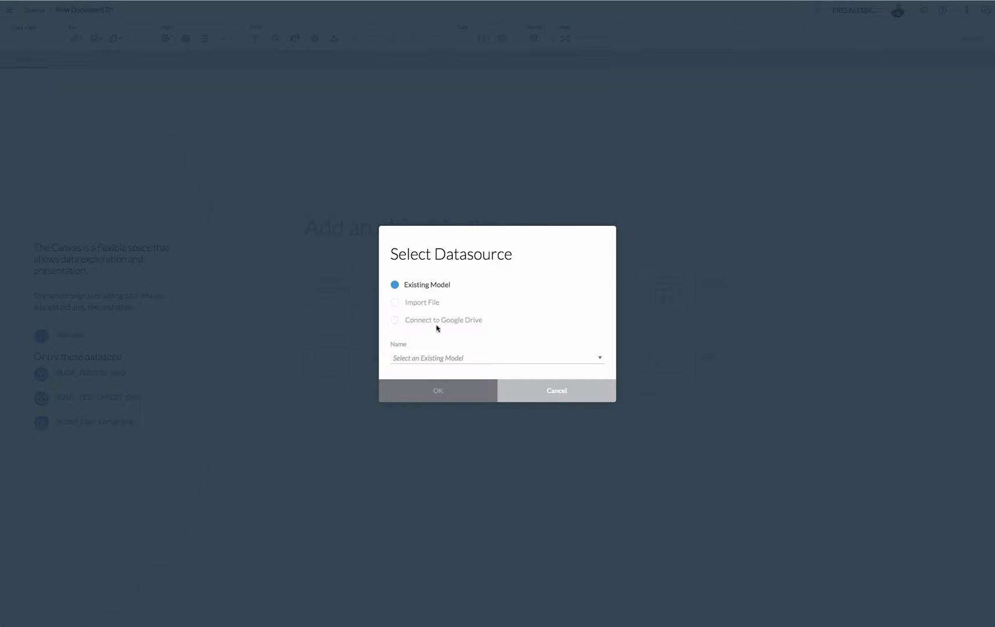
{"action": "left_click", "coordinate": [454, 358]}
{"action": "type", "text": "I"}
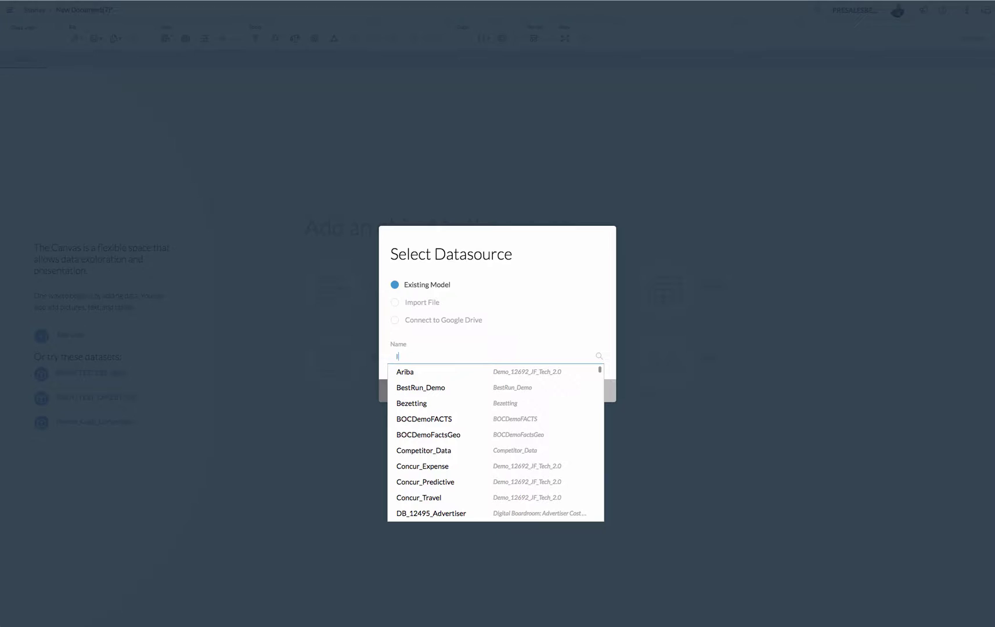
{"action": "type", "text": "075020"}
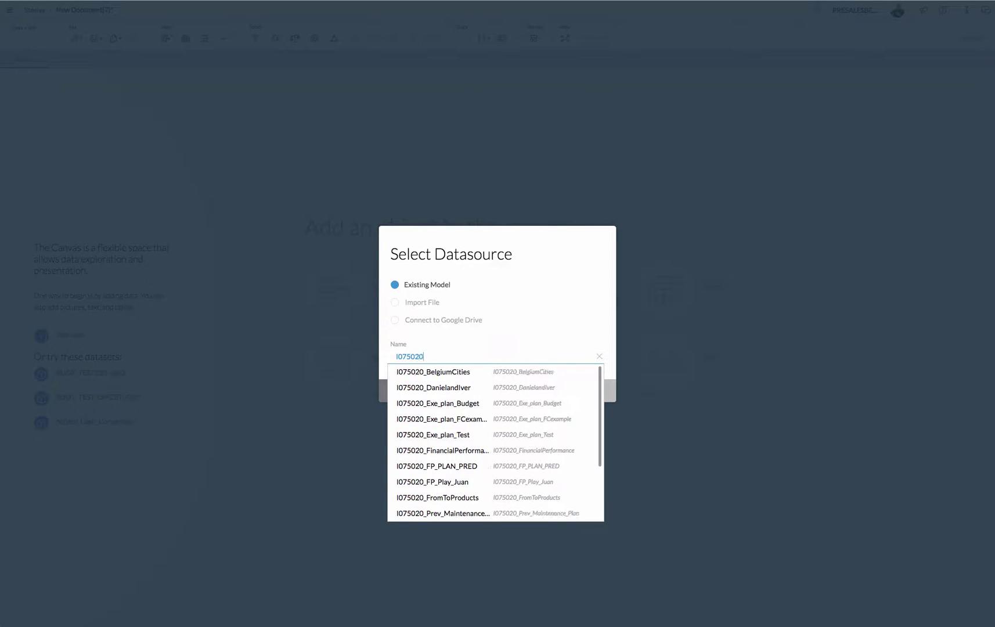
{"action": "left_click", "coordinate": [460, 451]}
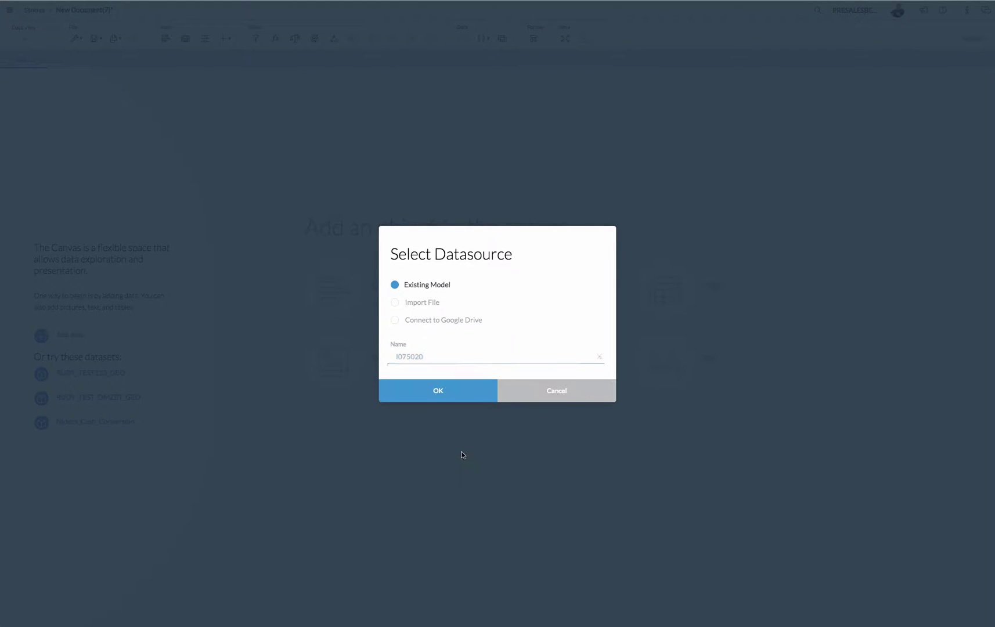
{"action": "left_click", "coordinate": [462, 396]}
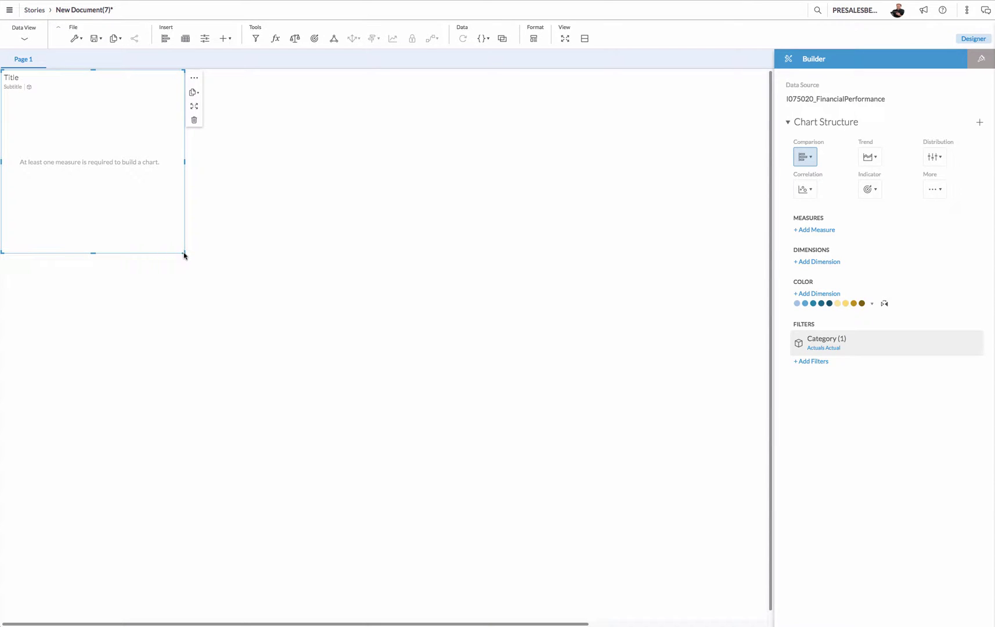
- Enlarge the chart, keep it a bar chart, and add Revenue_Src and Budget_Src measures
{"action": "left_click_drag", "start_coordinate": [184, 254], "coordinate": [376, 353]}
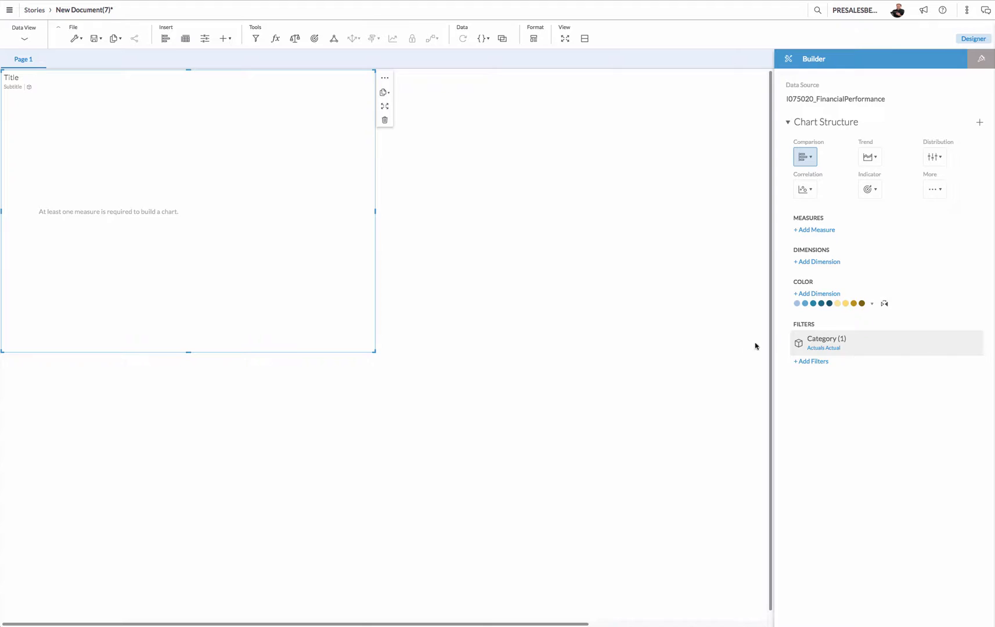
{"action": "left_click", "coordinate": [809, 158]}
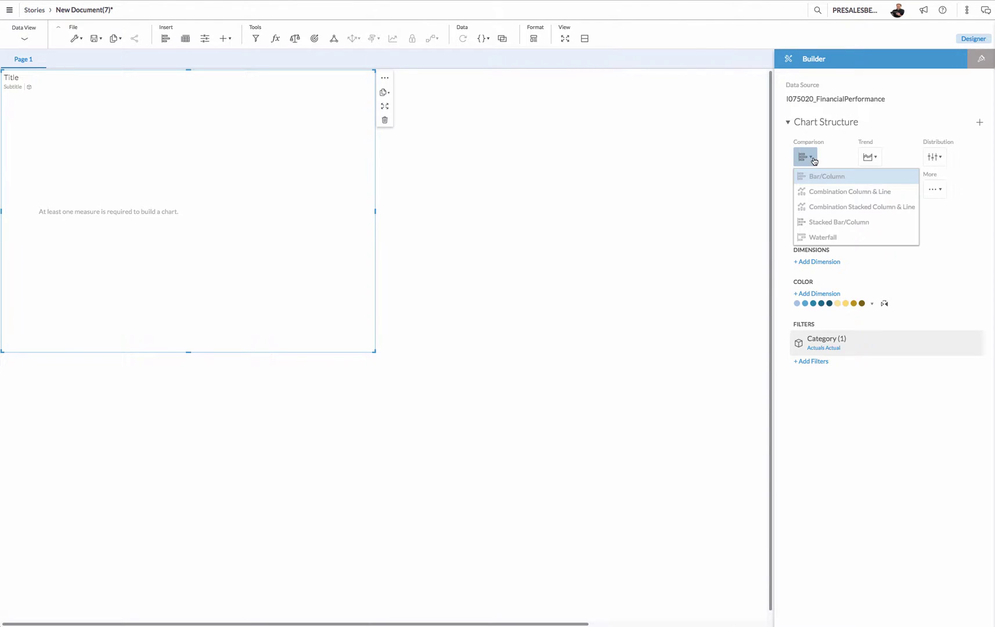
{"action": "left_click", "coordinate": [837, 155]}
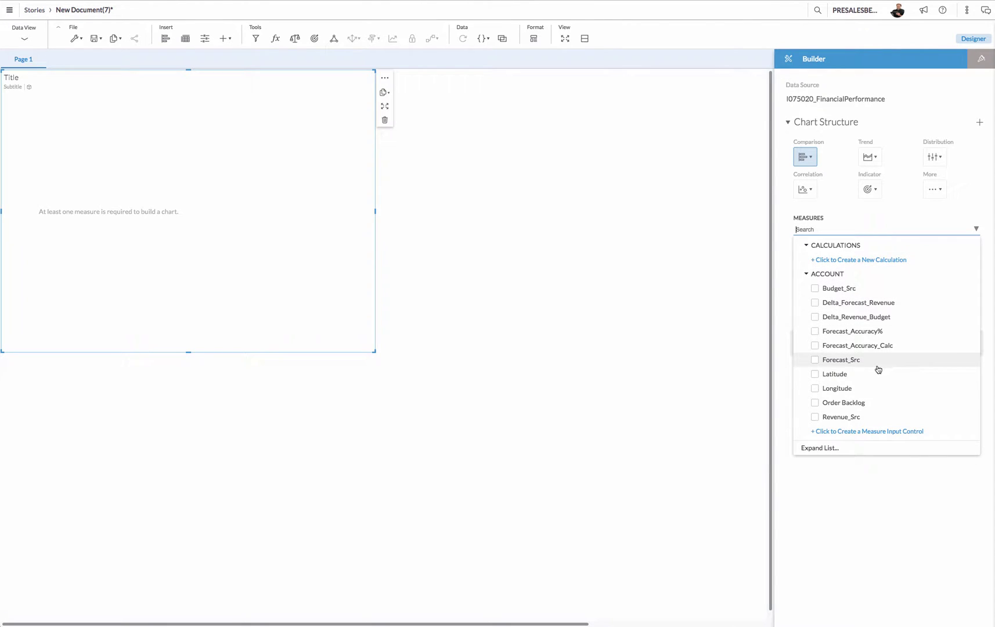
{"action": "left_click", "coordinate": [843, 417]}
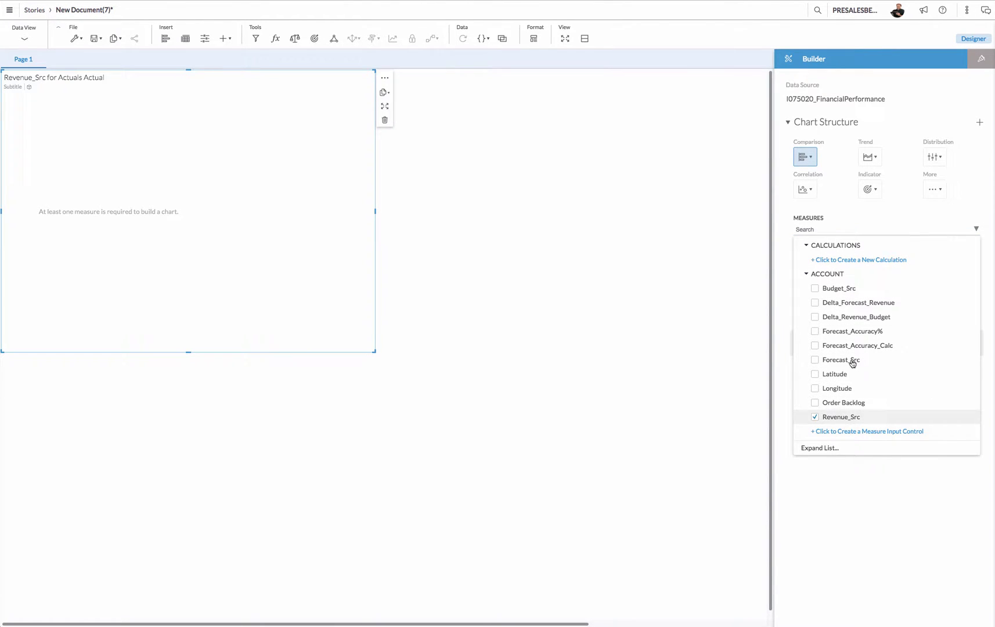
{"action": "left_click", "coordinate": [846, 291]}
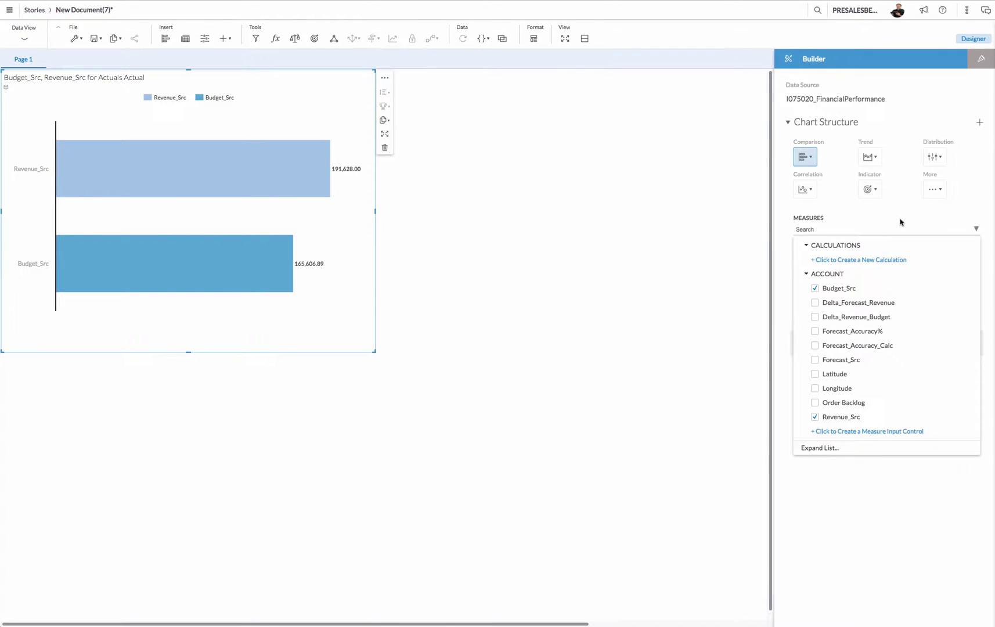
{"action": "left_click", "coordinate": [901, 222]}
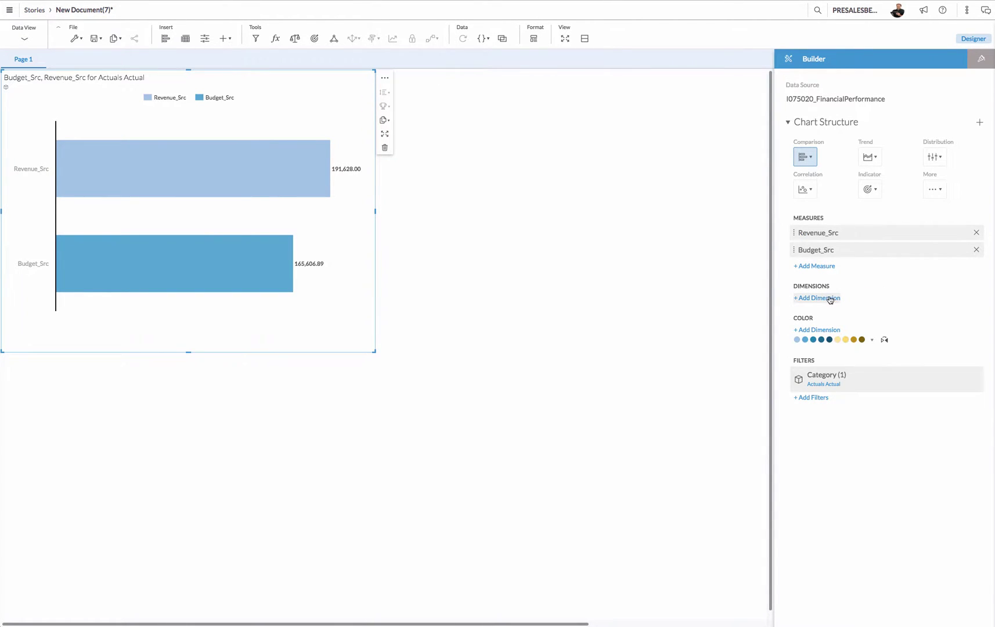
- Break the bars down by the P&L Elements dimension
{"action": "left_click", "coordinate": [830, 300]}
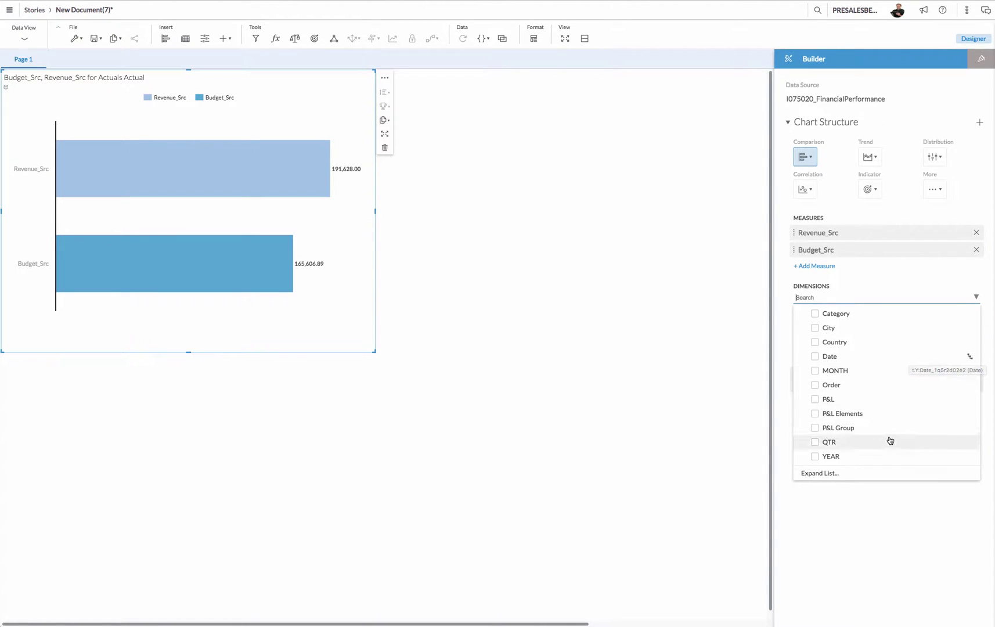
{"action": "left_click", "coordinate": [885, 418]}
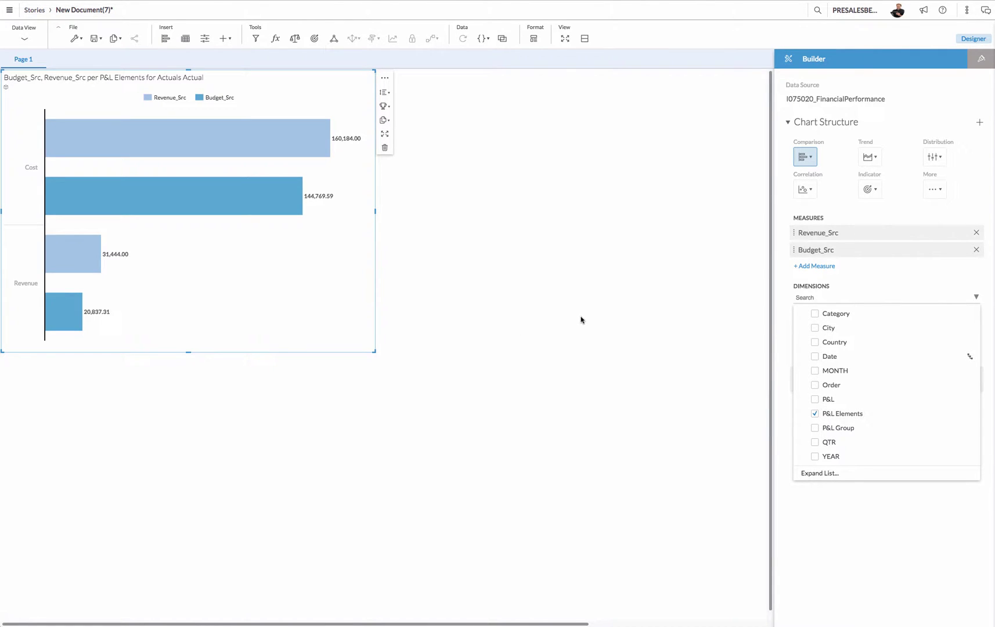
{"action": "left_click", "coordinate": [892, 282]}
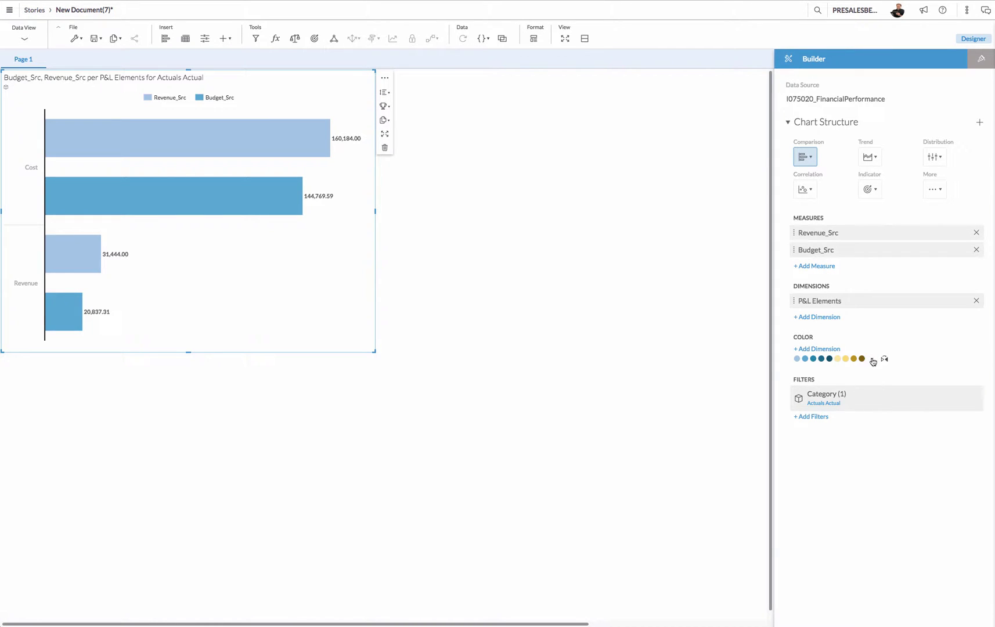
- Apply a light teal palette, then drill into Cost, into Cost Of Sales, and back up to Cost and Revenue
{"action": "left_click", "coordinate": [871, 359]}
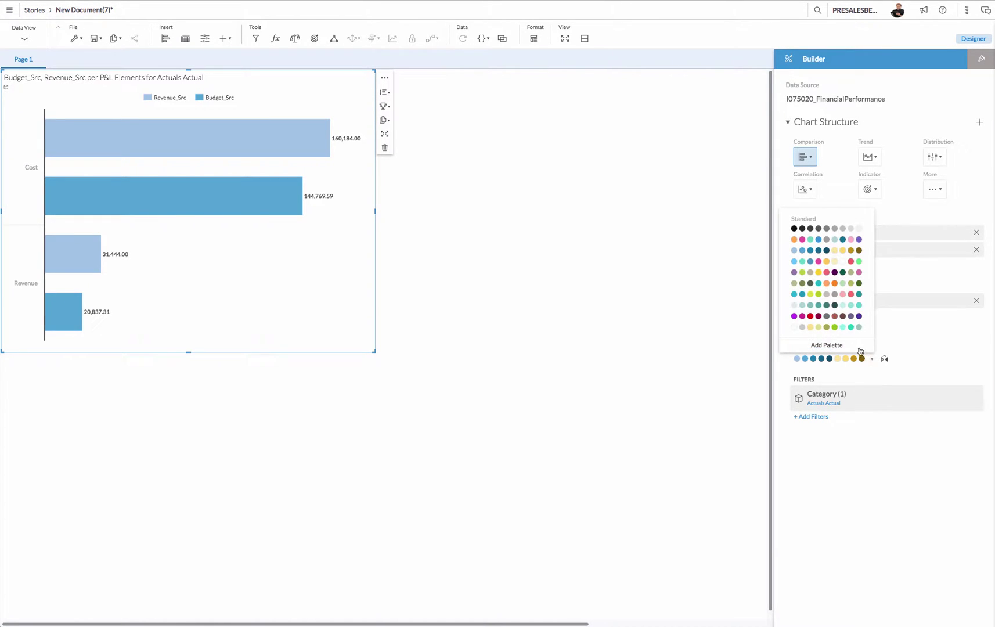
{"action": "left_click", "coordinate": [821, 306]}
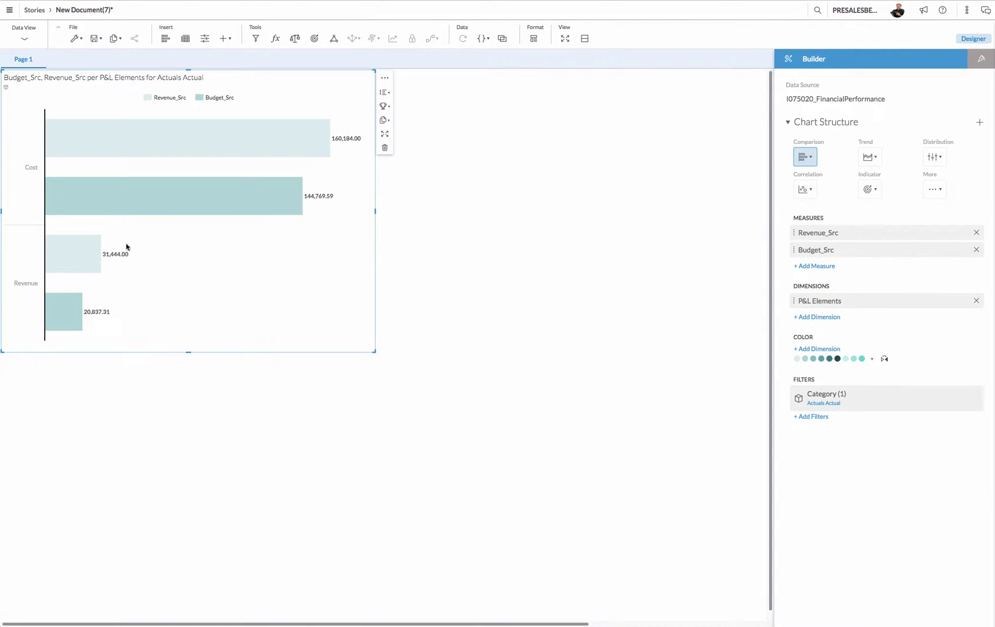
{"action": "left_click", "coordinate": [32, 169]}
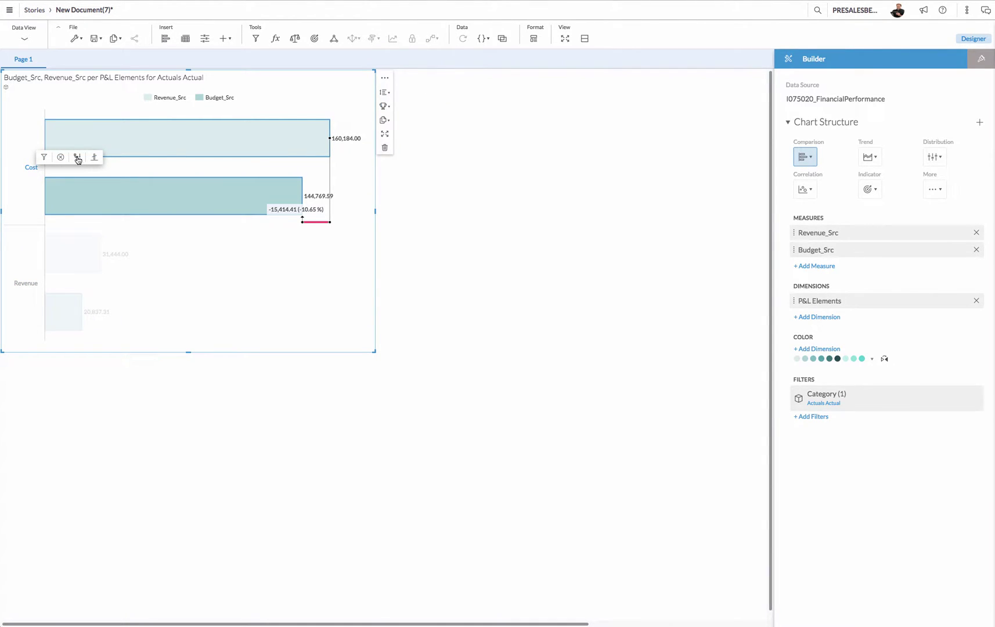
{"action": "left_click", "coordinate": [77, 158]}
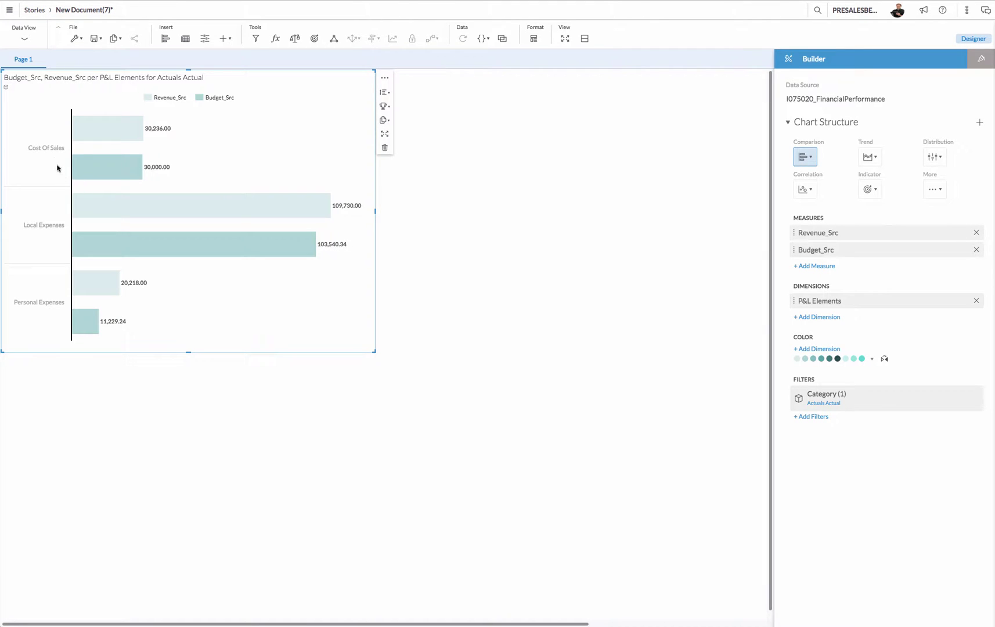
{"action": "left_click", "coordinate": [48, 149]}
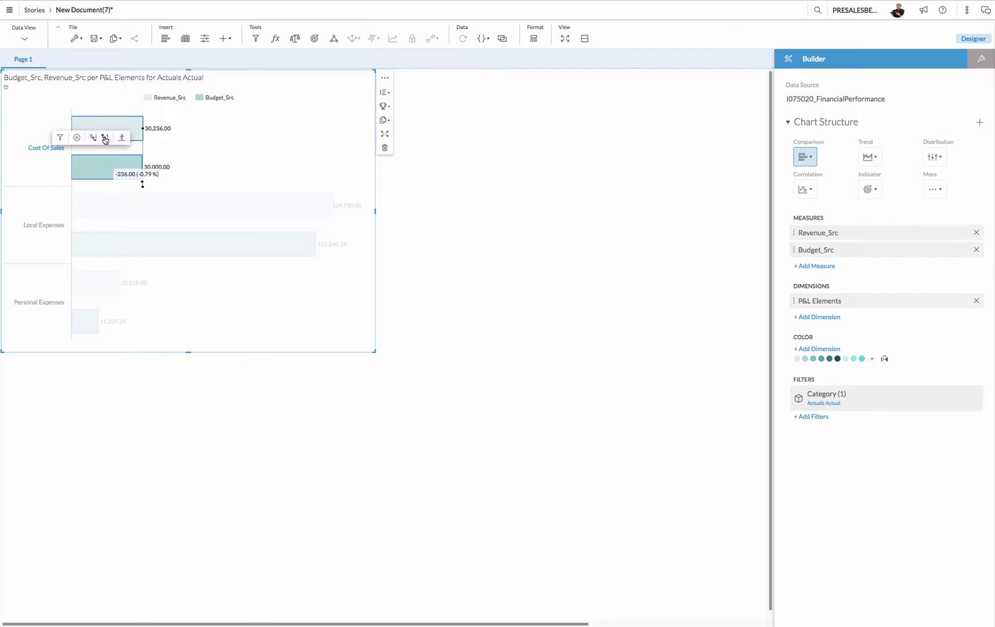
{"action": "left_click", "coordinate": [94, 138]}
{"action": "left_click", "coordinate": [479, 244]}
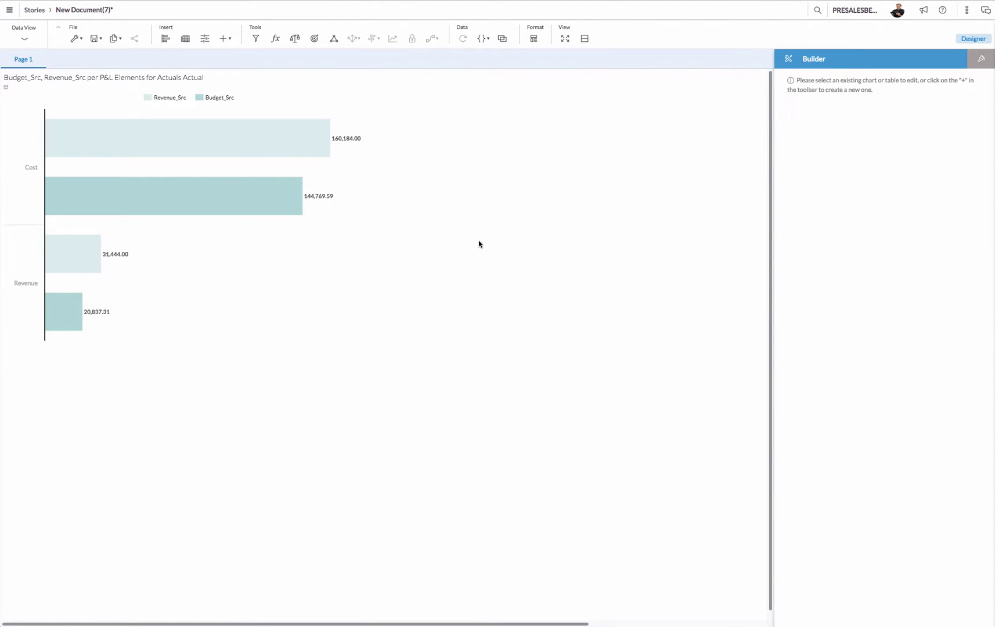
{"action": "left_click", "coordinate": [349, 196]}
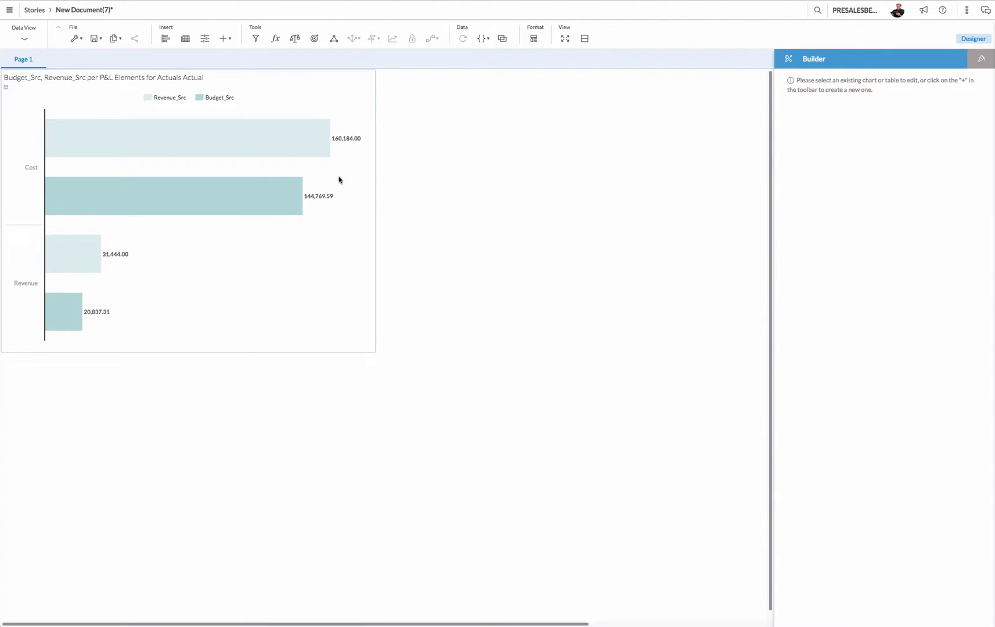
- Insert a second chart beside the bar chart, enlarge it, and make it a donut
{"action": "left_click", "coordinate": [540, 237]}
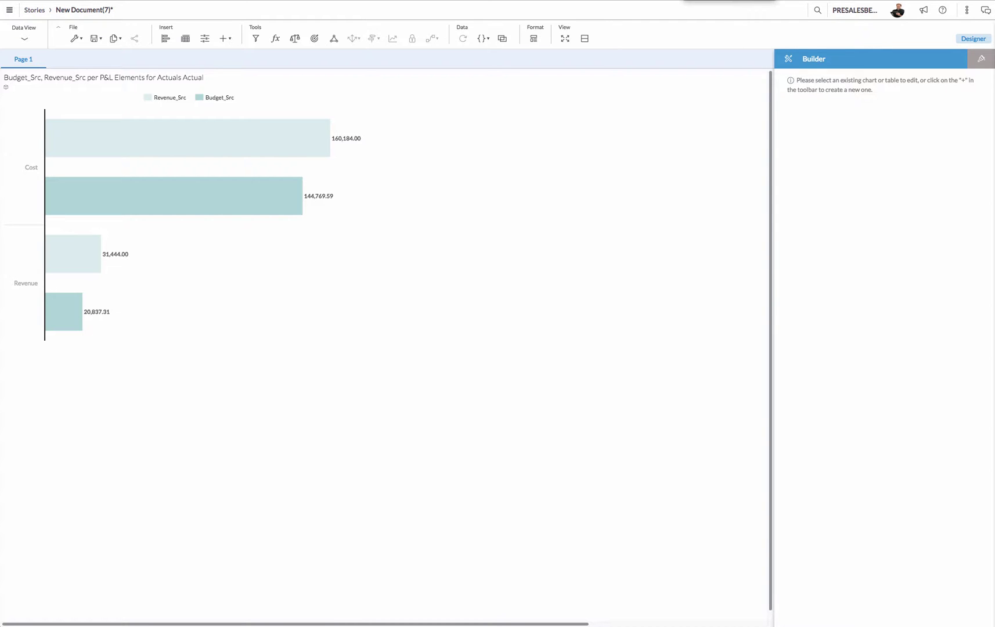
{"action": "left_click", "coordinate": [173, 39]}
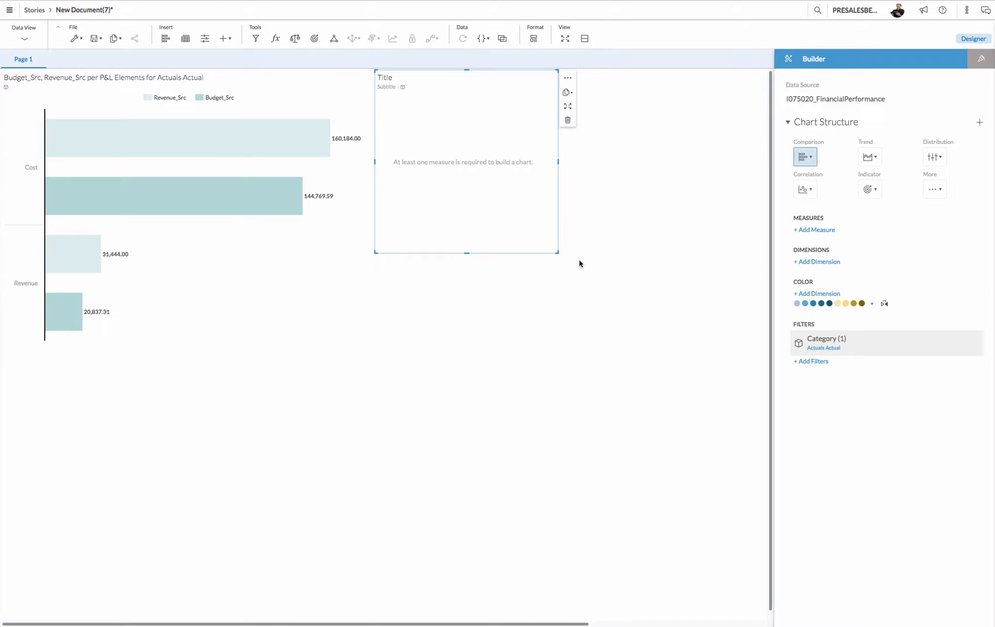
{"action": "left_click_drag", "start_coordinate": [558, 253], "coordinate": [674, 356]}
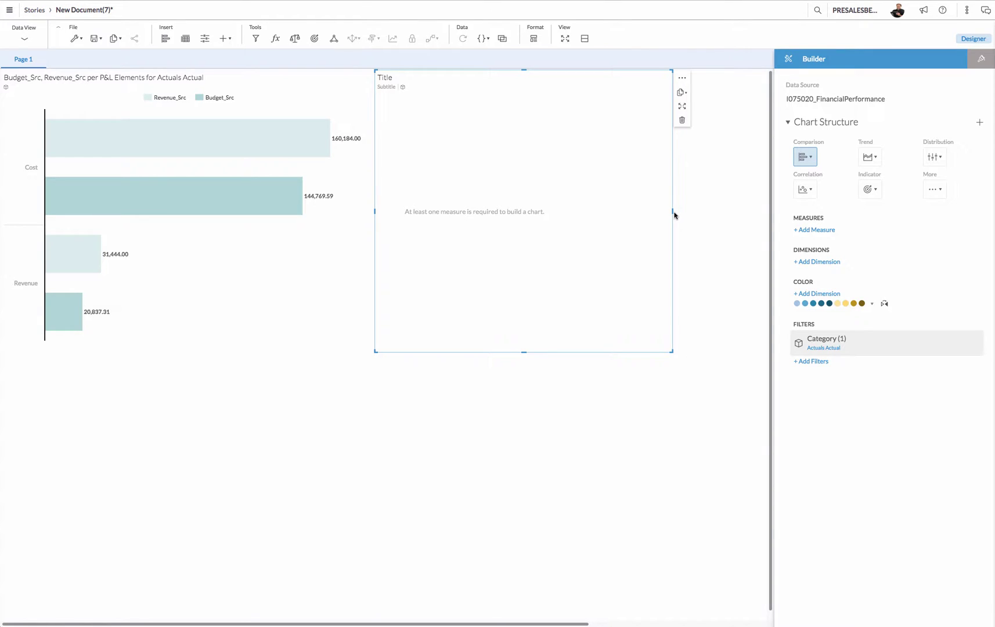
{"action": "left_click_drag", "start_coordinate": [673, 211], "coordinate": [747, 212]}
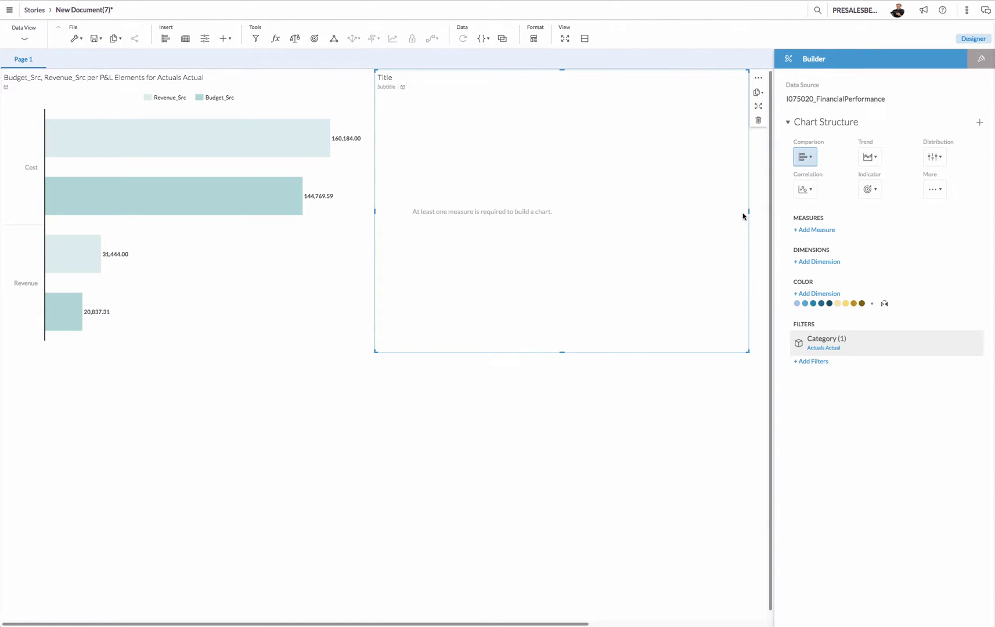
{"action": "left_click", "coordinate": [944, 194]}
{"action": "left_click", "coordinate": [944, 208]}
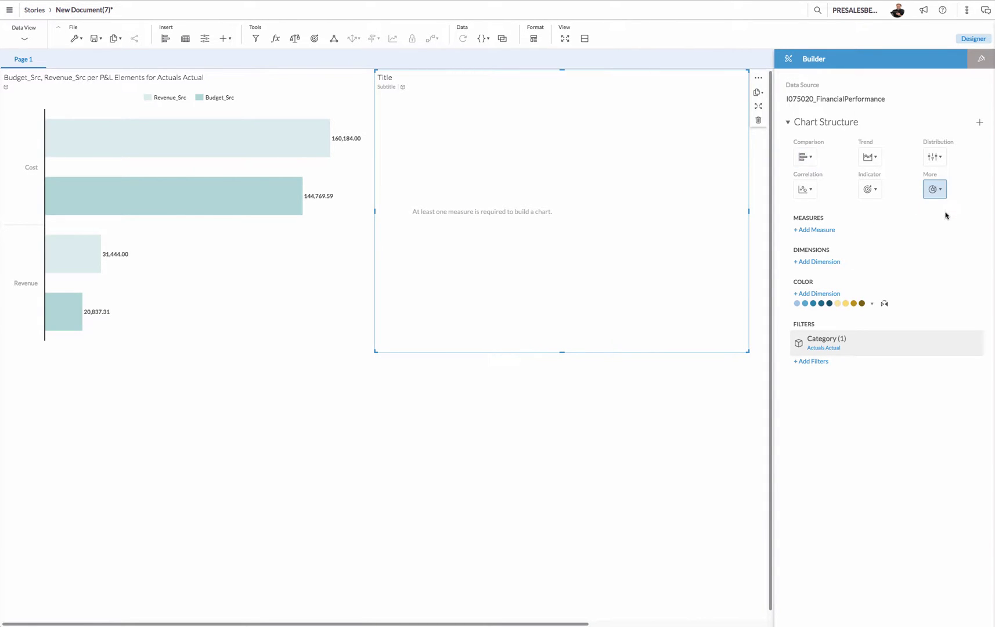
- Give the donut the Forecast_Src measure coloured by Country with a teal palette
{"action": "left_click", "coordinate": [818, 240]}
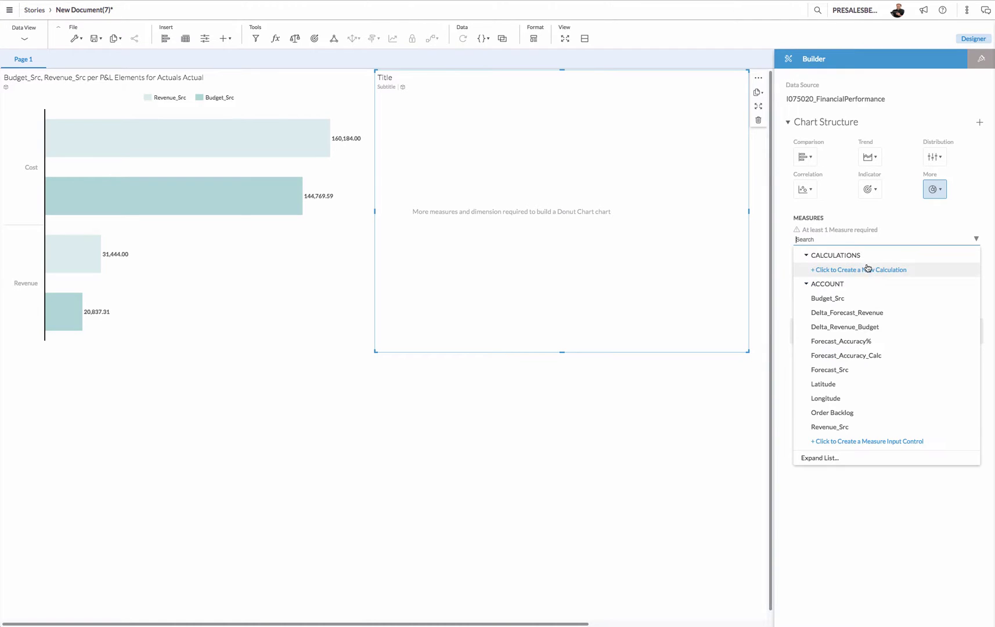
{"action": "left_click", "coordinate": [854, 374]}
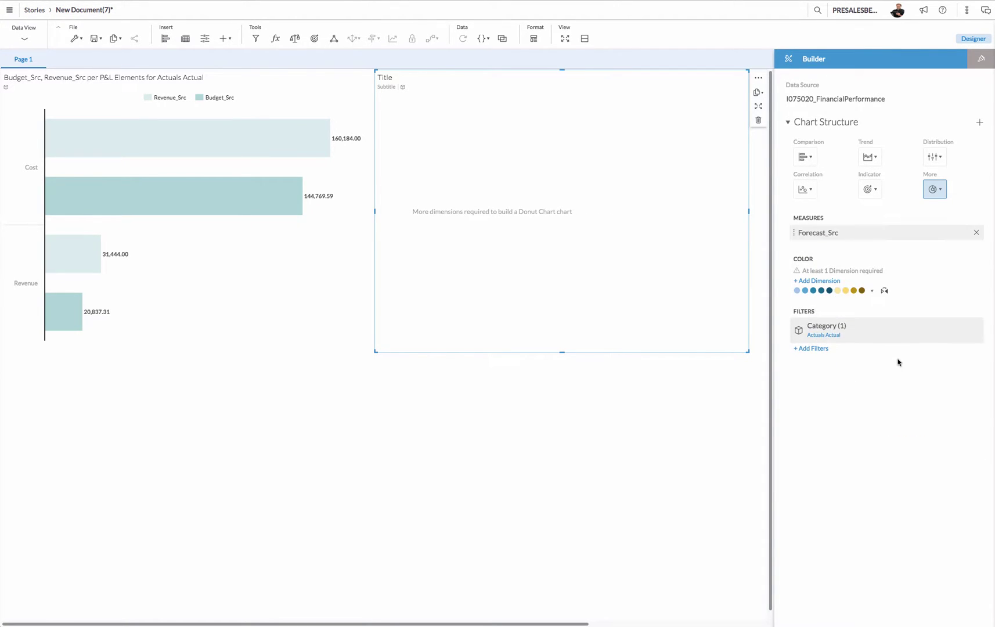
{"action": "left_click", "coordinate": [834, 281]}
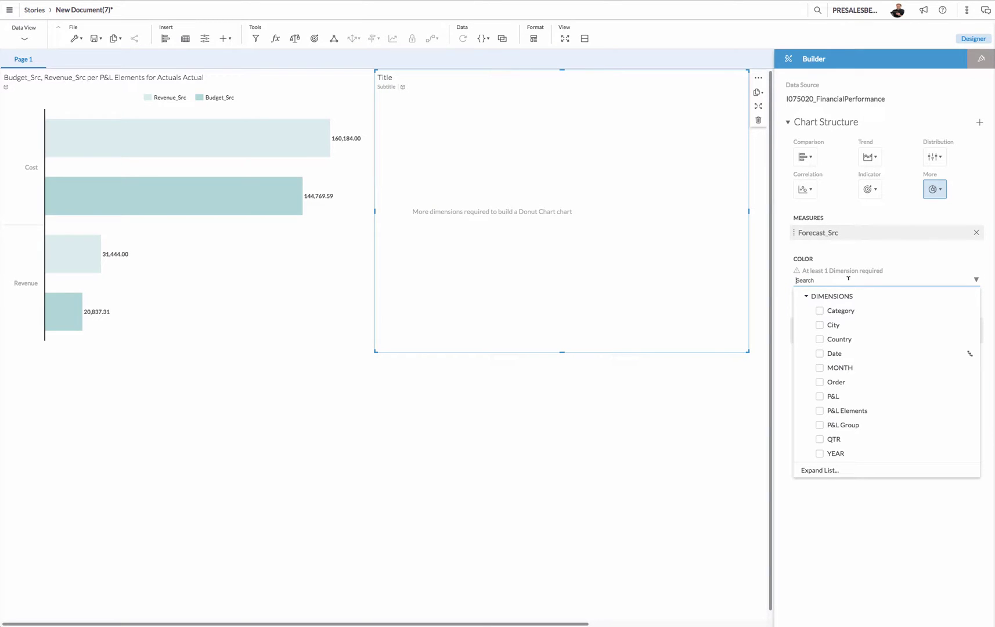
{"action": "left_click", "coordinate": [842, 341]}
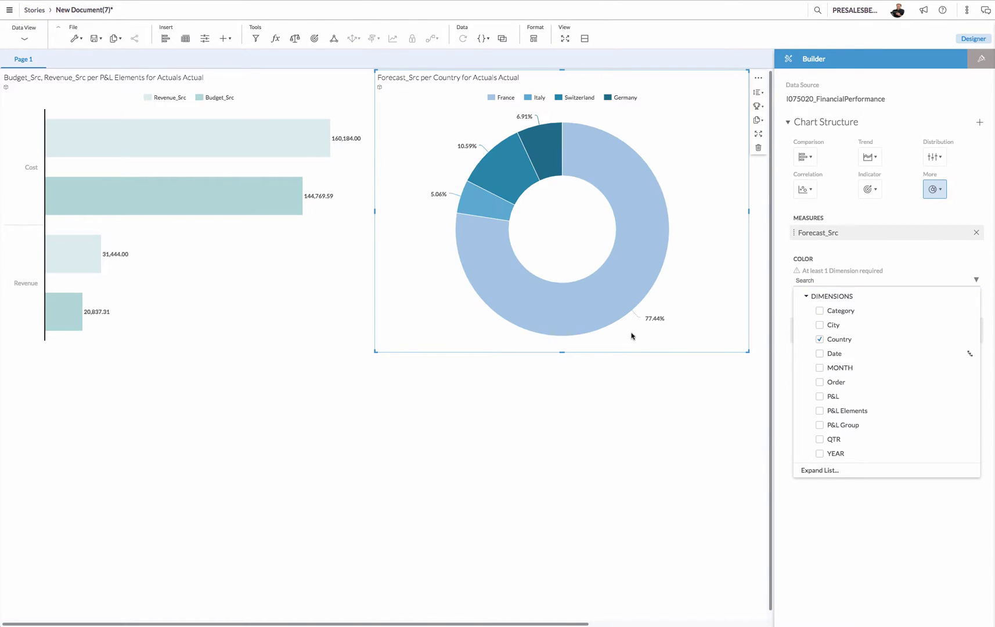
{"action": "left_click", "coordinate": [895, 264]}
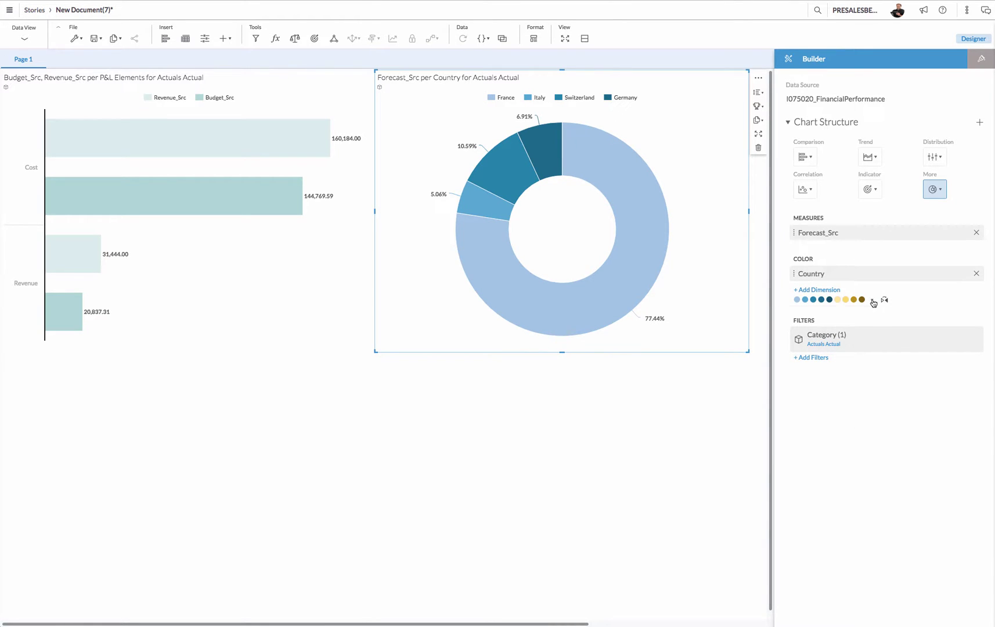
{"action": "left_click", "coordinate": [873, 303]}
{"action": "left_click", "coordinate": [840, 401]}
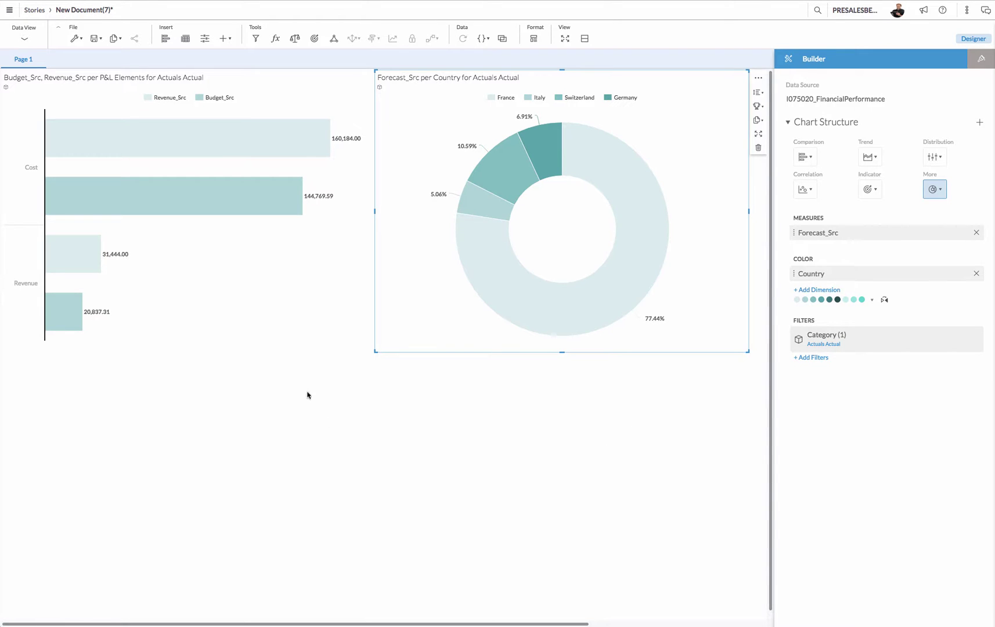
- Set the bar chart's Linked Analysis to apply interactions to the linked chart set
{"action": "left_click", "coordinate": [289, 299]}
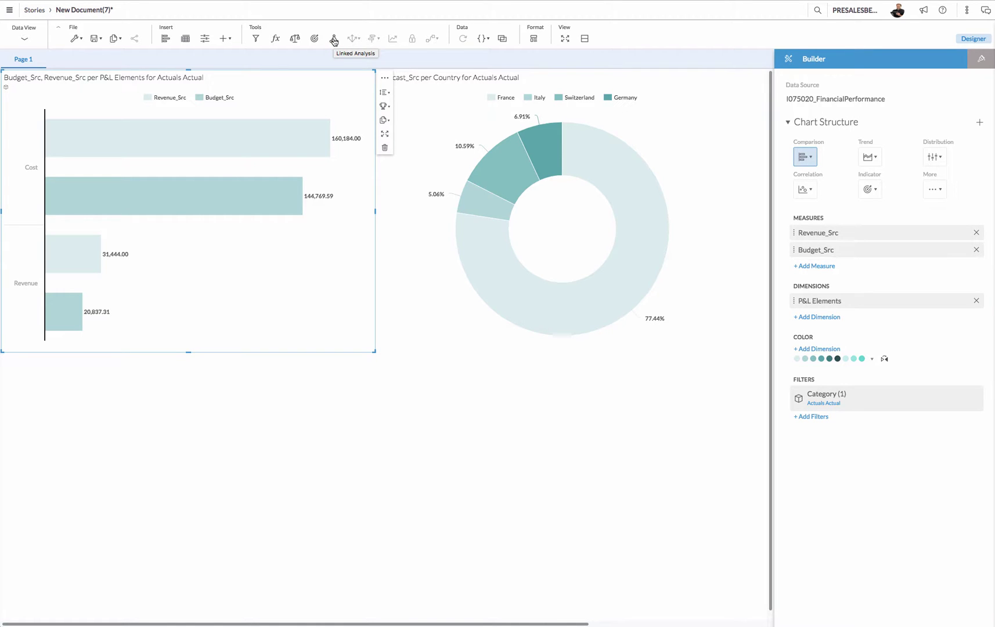
{"action": "left_click", "coordinate": [334, 40]}
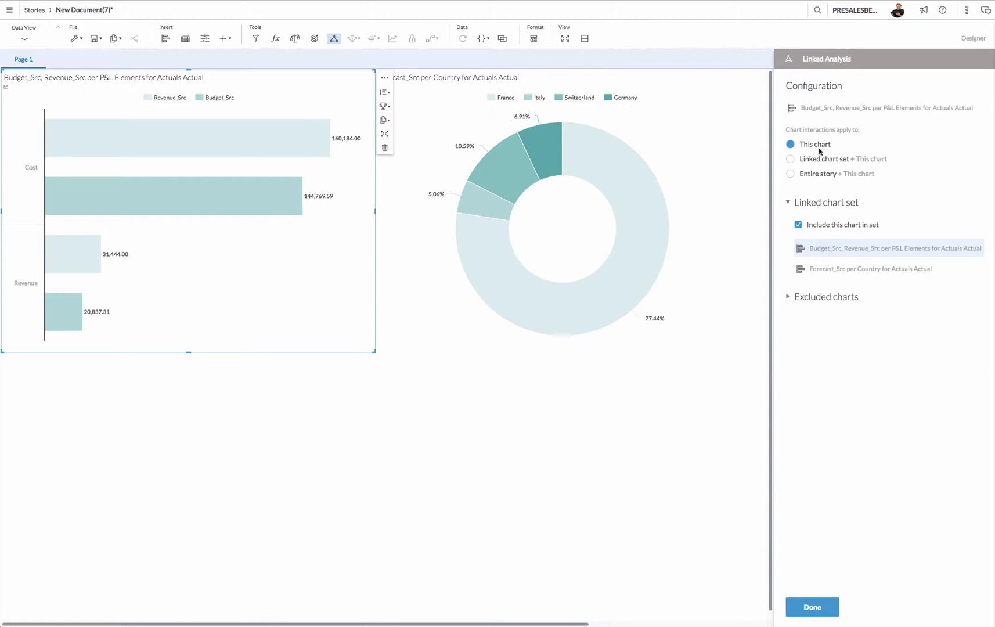
{"action": "left_click", "coordinate": [820, 161]}
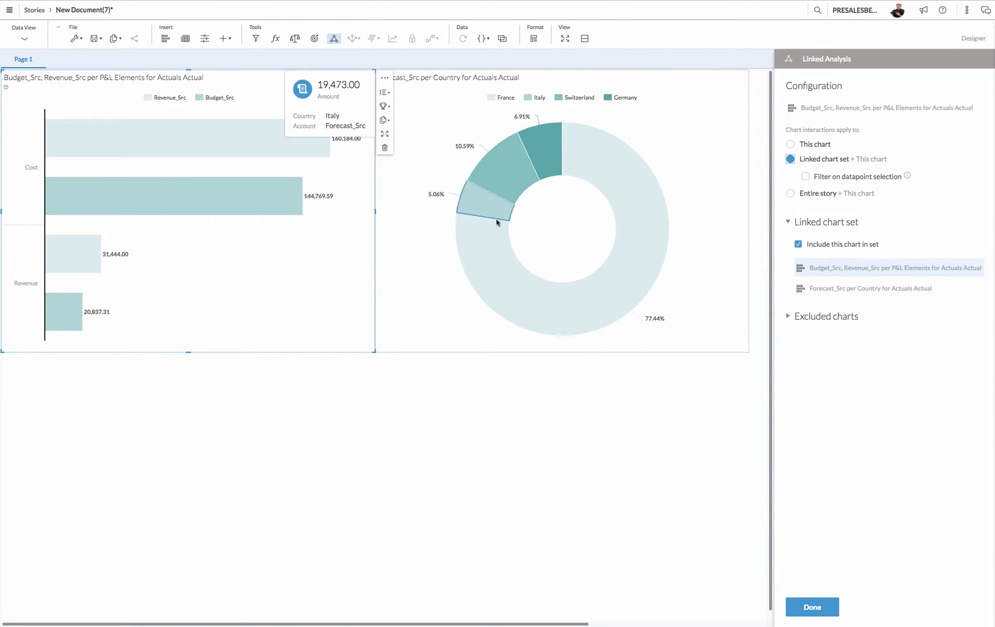
{"action": "mouse_move", "coordinate": [638, 176]}
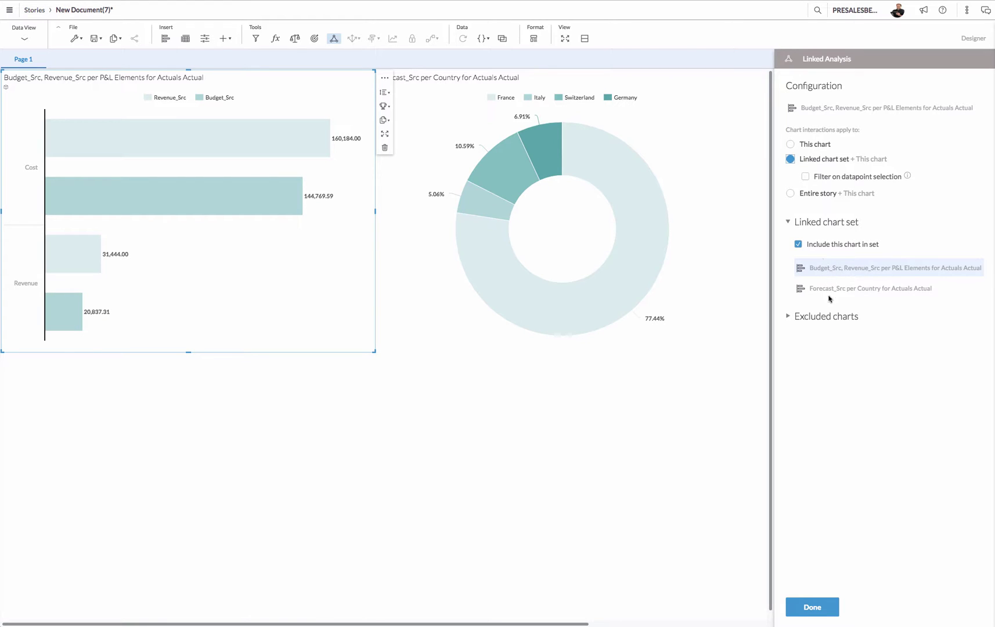
{"action": "left_click", "coordinate": [809, 196]}
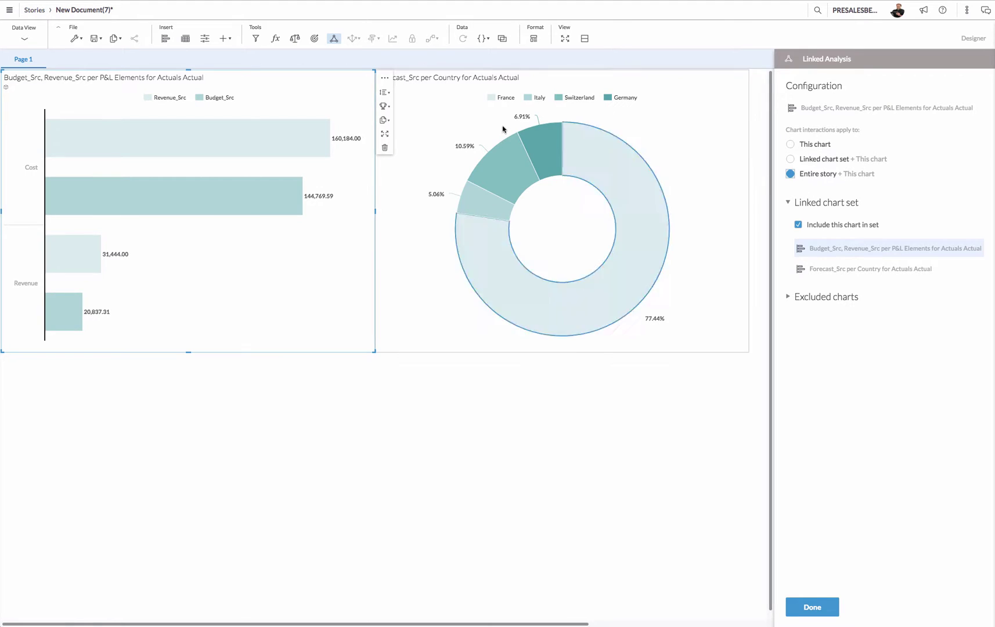
{"action": "left_click", "coordinate": [827, 162]}
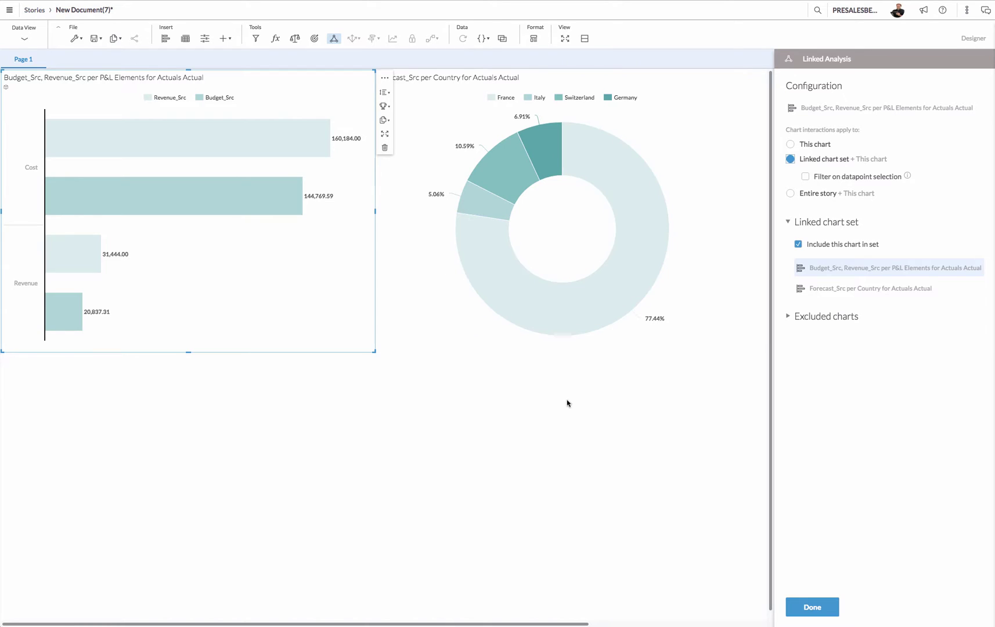
- Close Linked Analysis and drill the bar chart down into Cost
{"action": "left_click", "coordinate": [813, 609]}
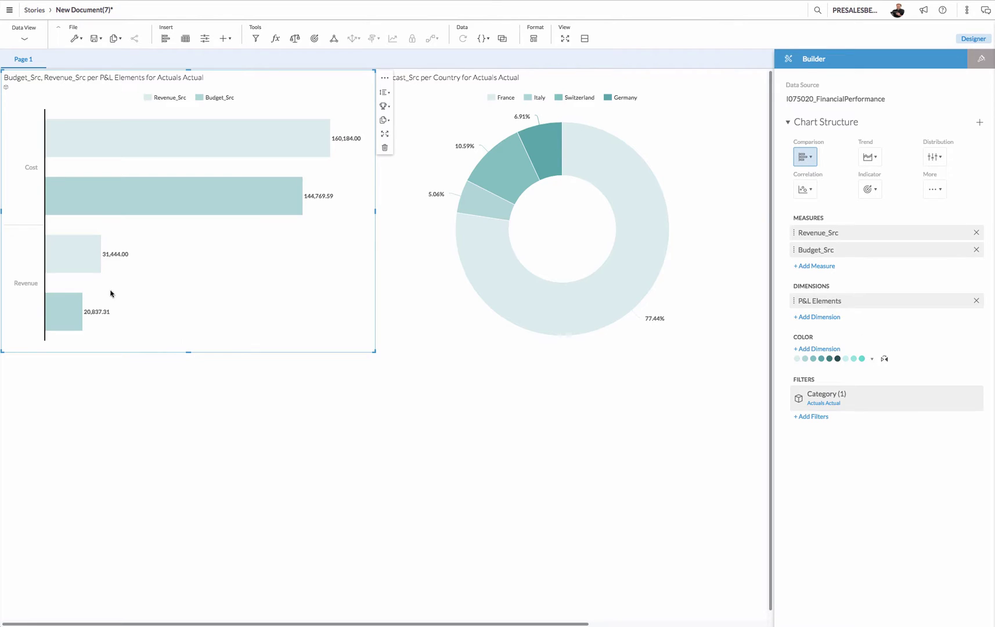
{"action": "left_click", "coordinate": [32, 169]}
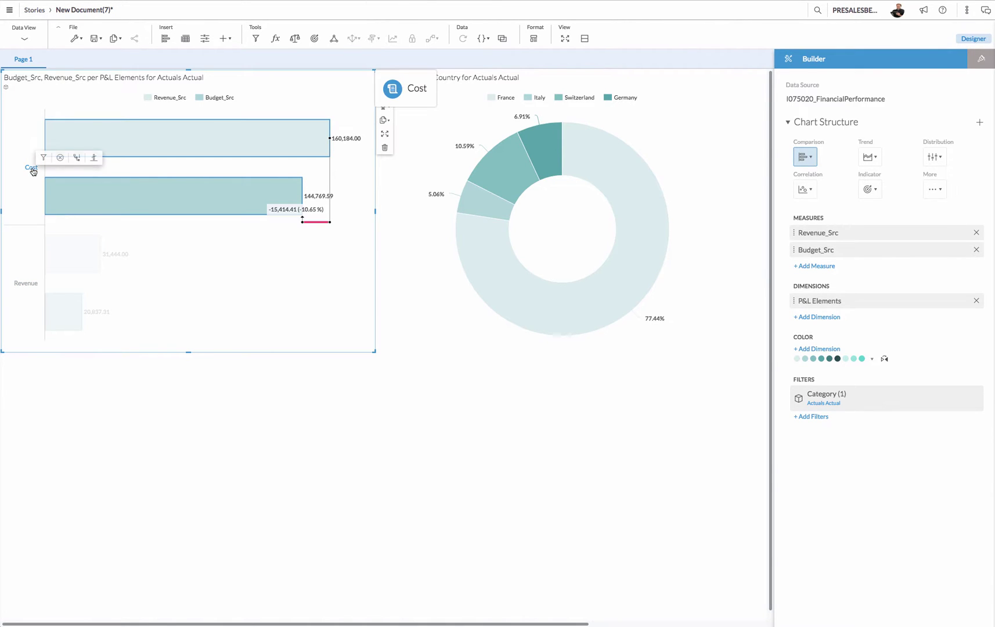
{"action": "left_click", "coordinate": [76, 158]}
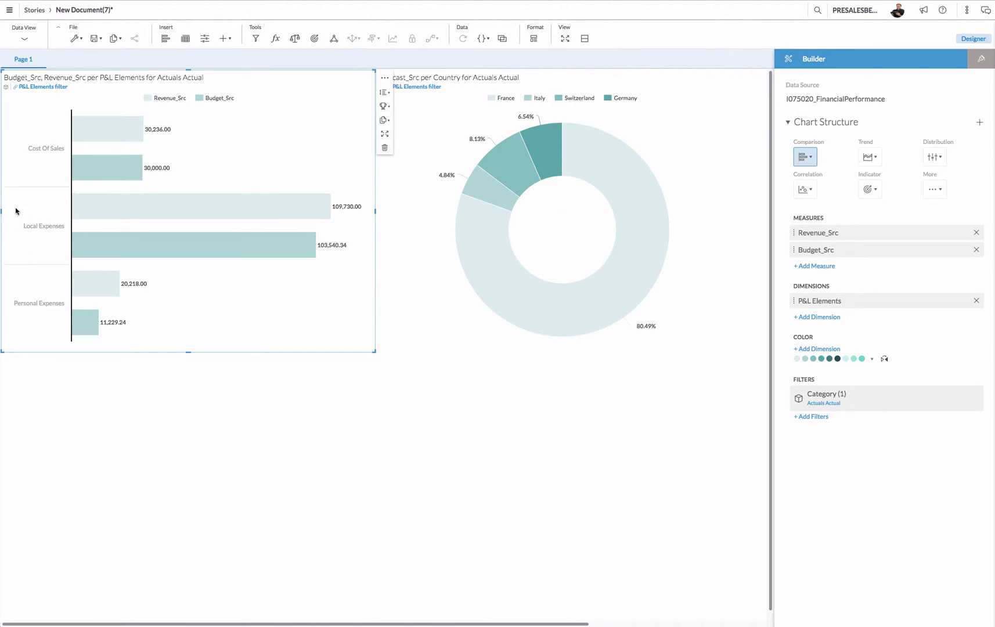
- Filter both charts to the Local Expenses bars, then select its Revenue_Src bar
{"action": "mouse_move", "coordinate": [39, 183]}
{"action": "left_mouse_down"}
{"action": "mouse_move", "coordinate": [216, 235]}
{"action": "mouse_move", "coordinate": [374, 335]}
{"action": "left_mouse_up"}
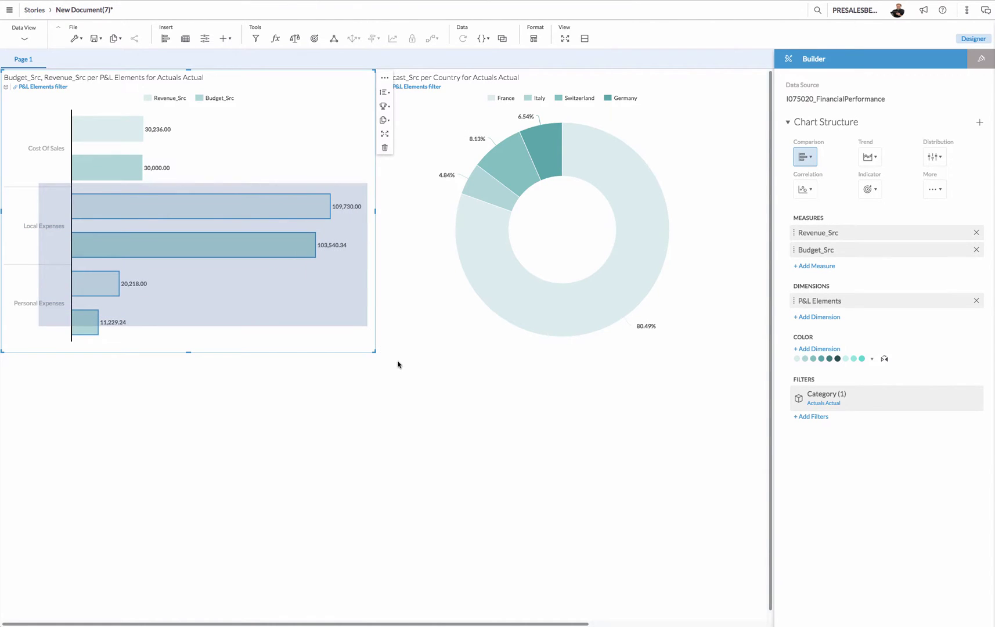
{"action": "left_click", "coordinate": [349, 267]}
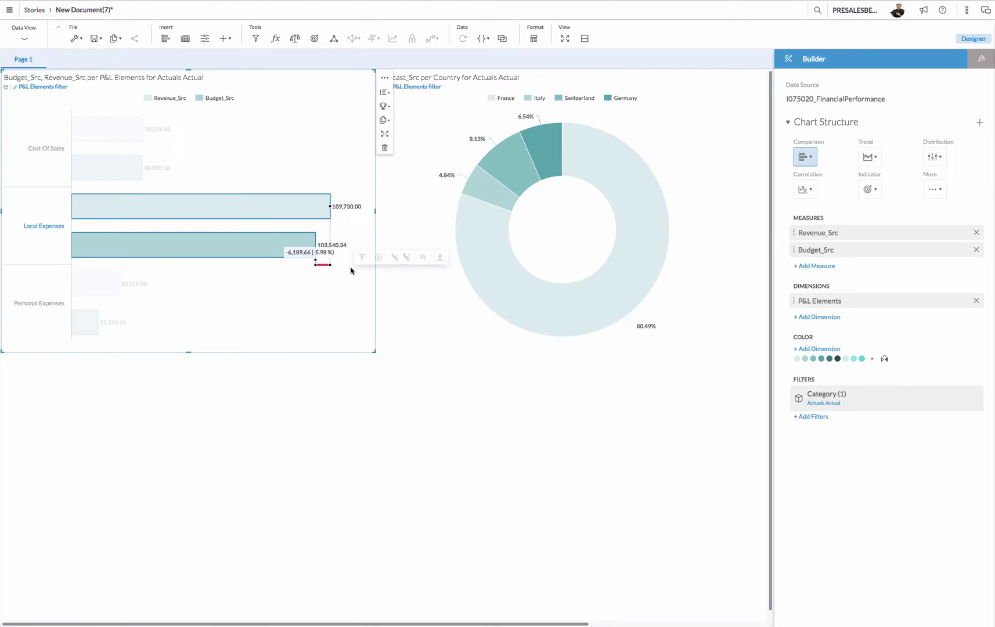
{"action": "left_click", "coordinate": [362, 257]}
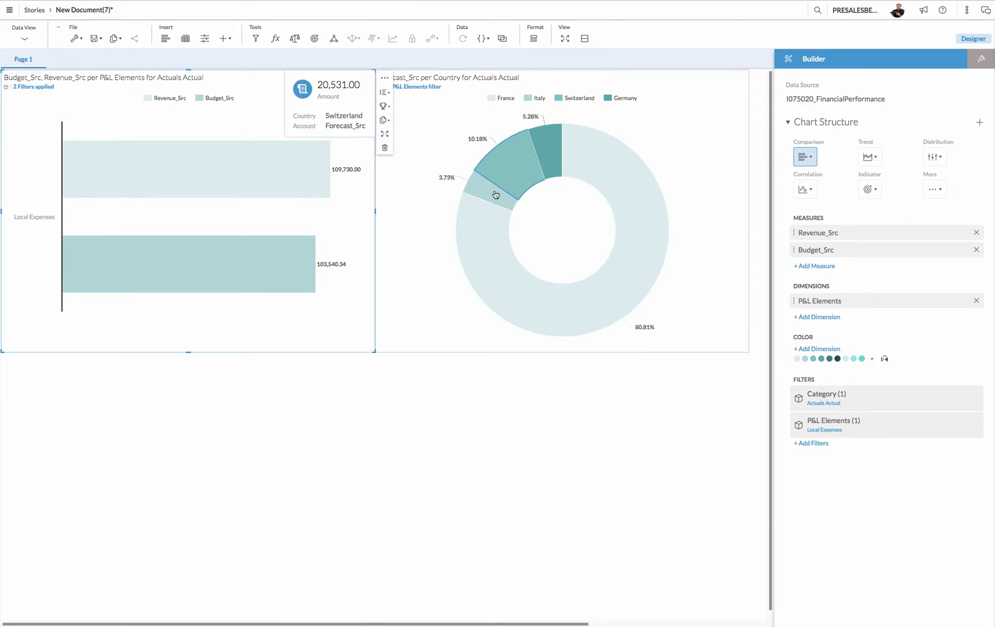
{"action": "mouse_move", "coordinate": [613, 291]}
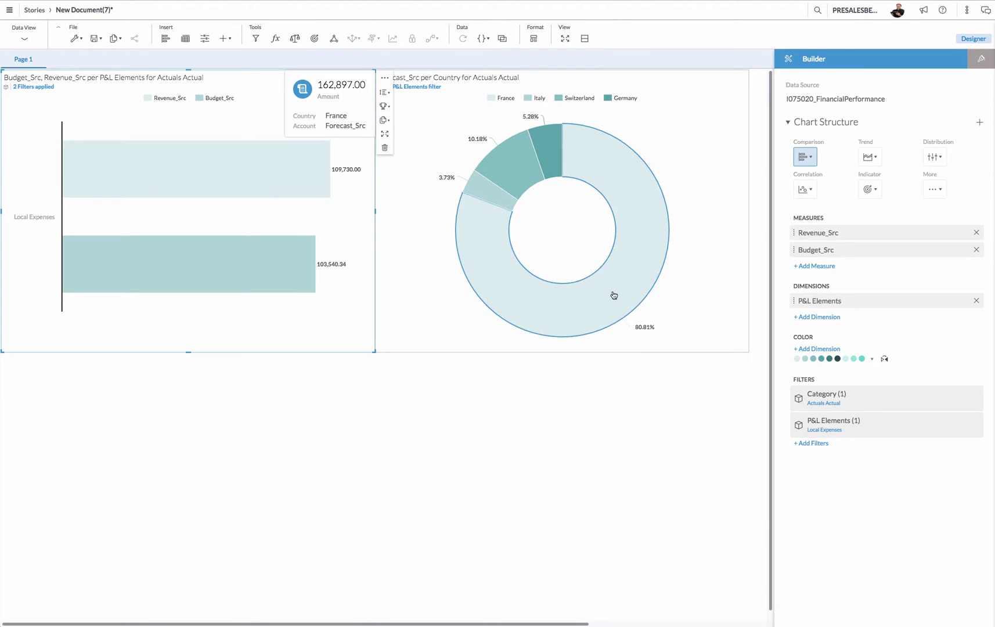
{"action": "left_click", "coordinate": [238, 182]}
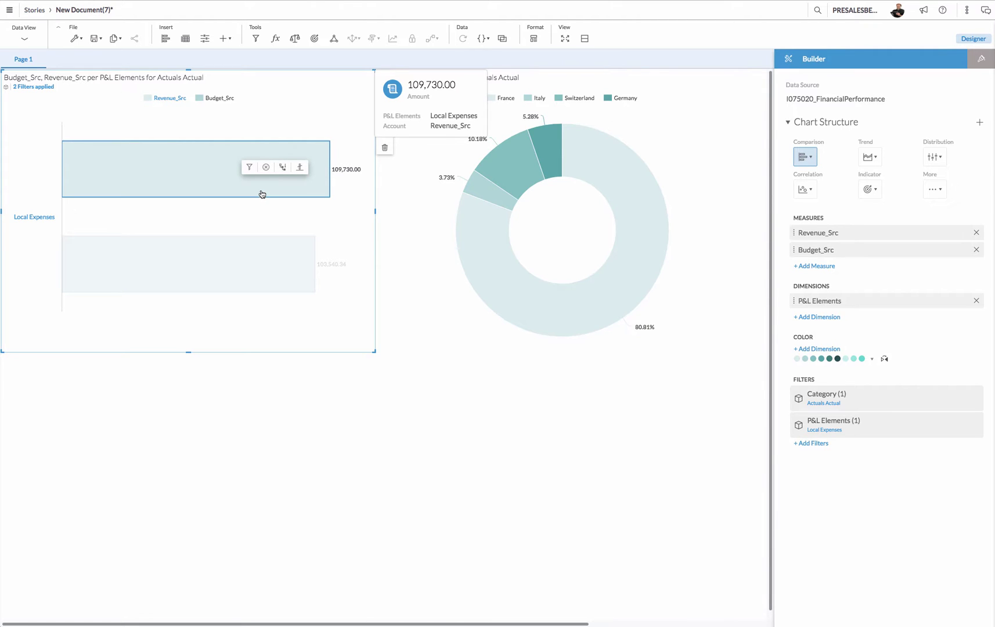
- Select the Cost Of Sales bars and drill down into them
{"action": "left_click", "coordinate": [57, 87]}
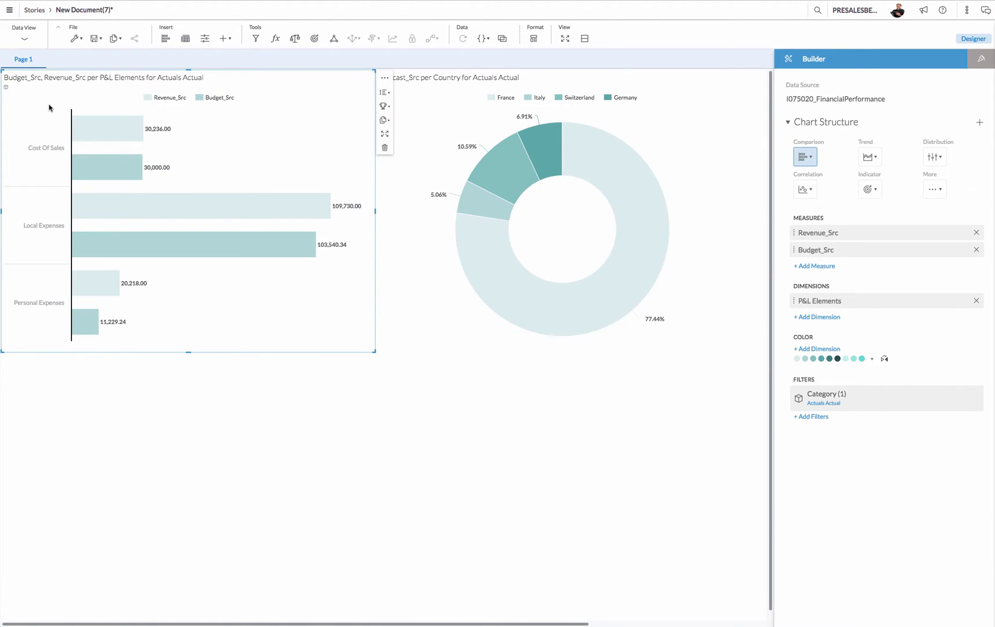
{"action": "left_click", "coordinate": [51, 150]}
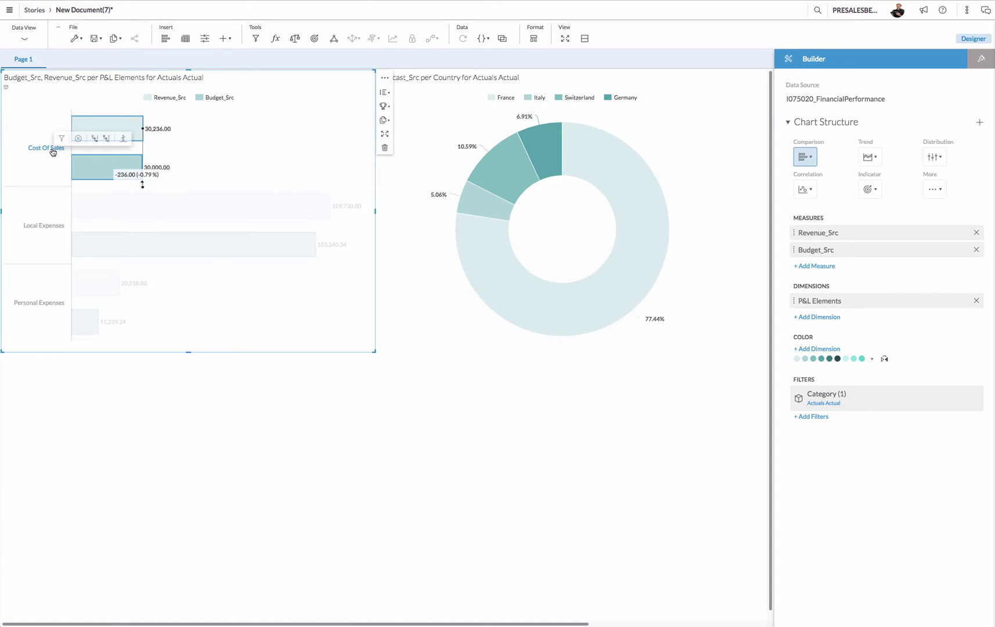
{"action": "left_click", "coordinate": [106, 139]}
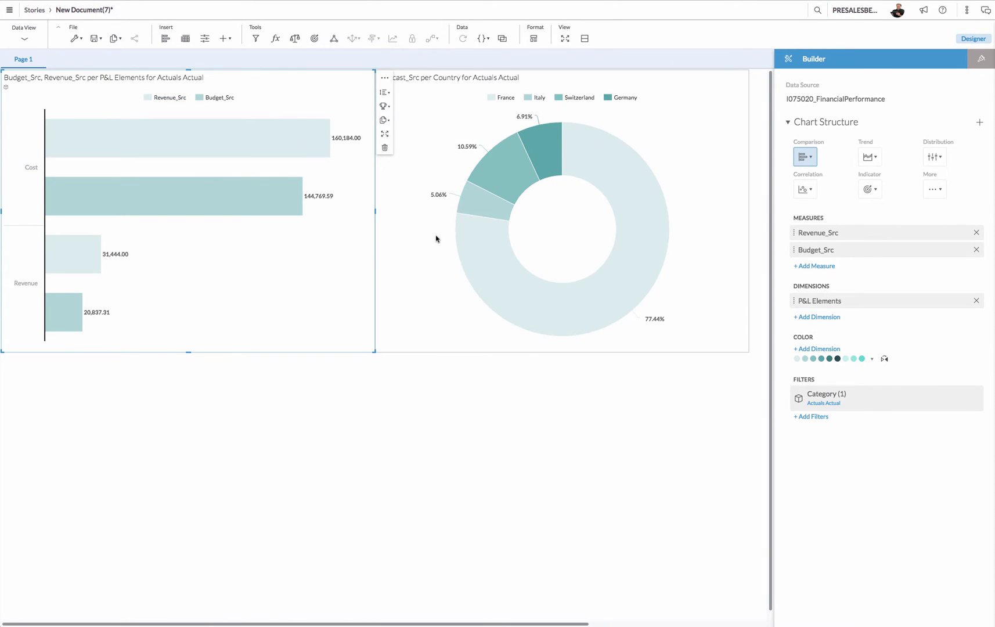
{"action": "mouse_move", "coordinate": [185, 189]}
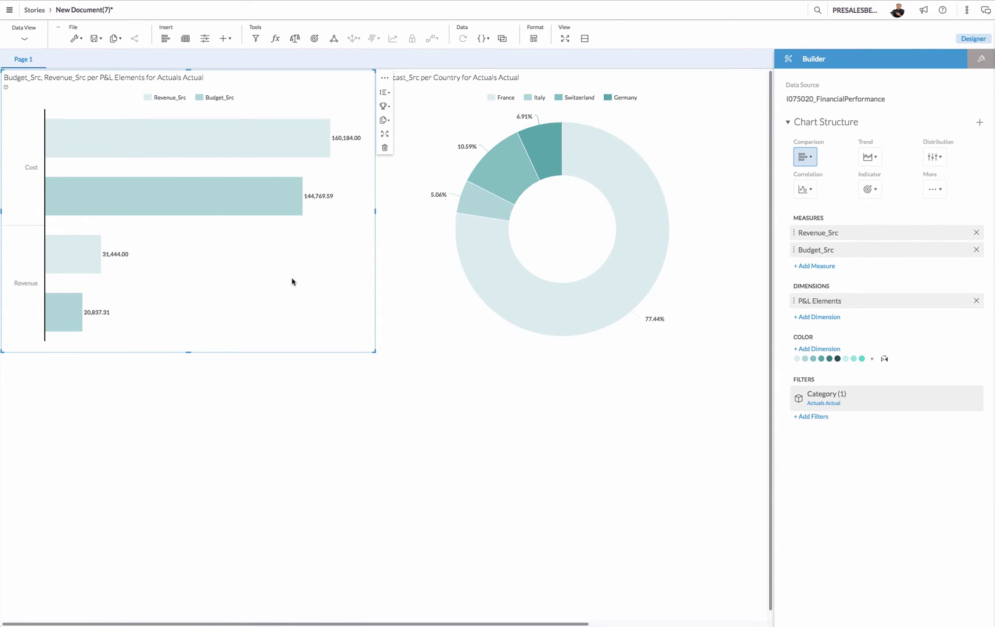
- Turn on Filter on datapoint selection in the bar chart's linked analysis and close the settings
{"action": "left_click", "coordinate": [334, 39]}
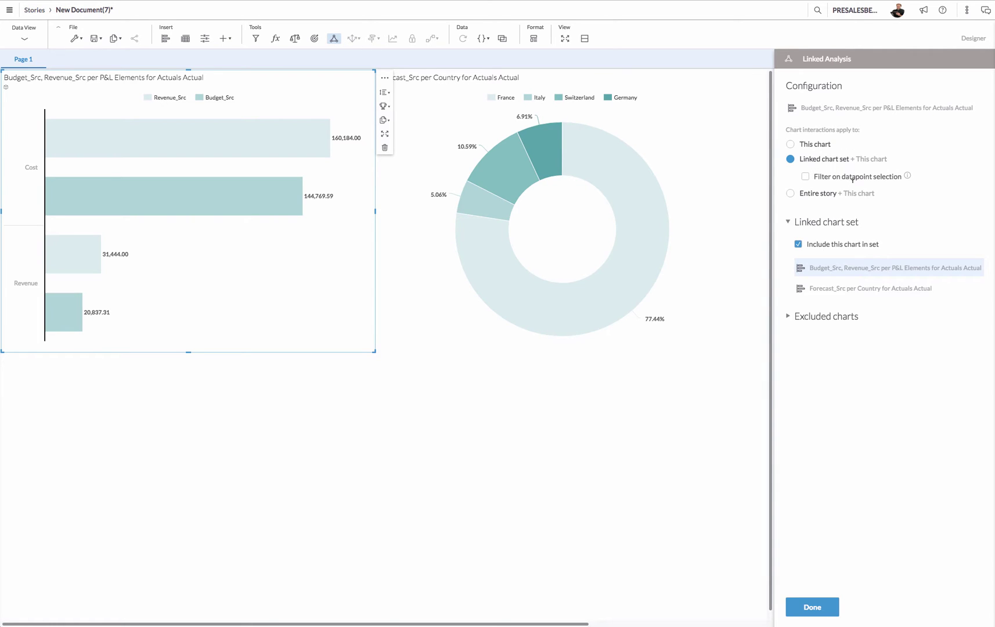
{"action": "mouse_move", "coordinate": [909, 177]}
{"action": "left_click", "coordinate": [811, 608]}
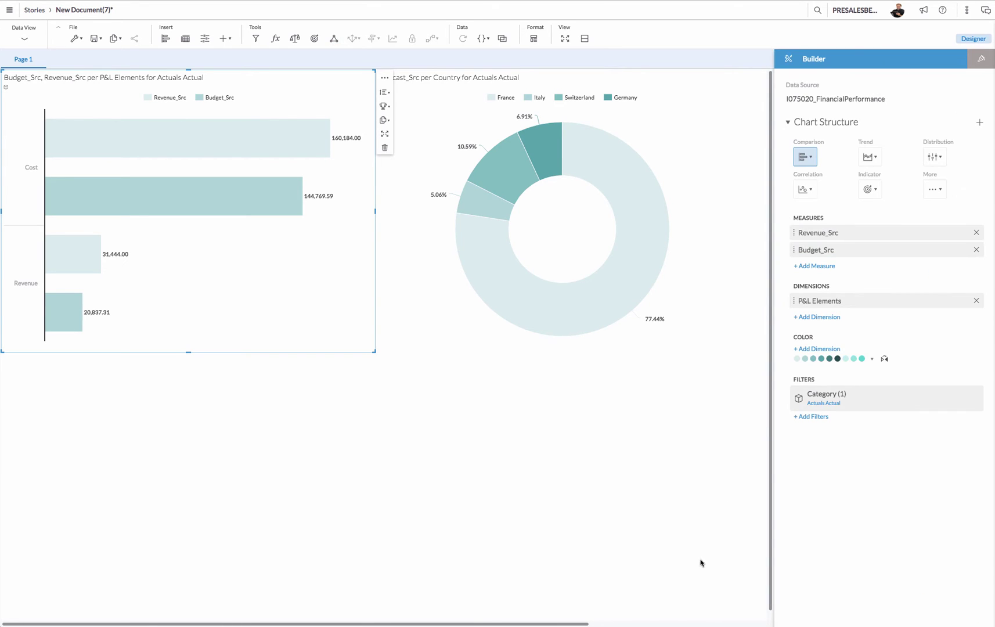
- Filter the donut by the Cost Budget_Src bar, then by the Revenue_Src bar
{"action": "left_click", "coordinate": [301, 493]}
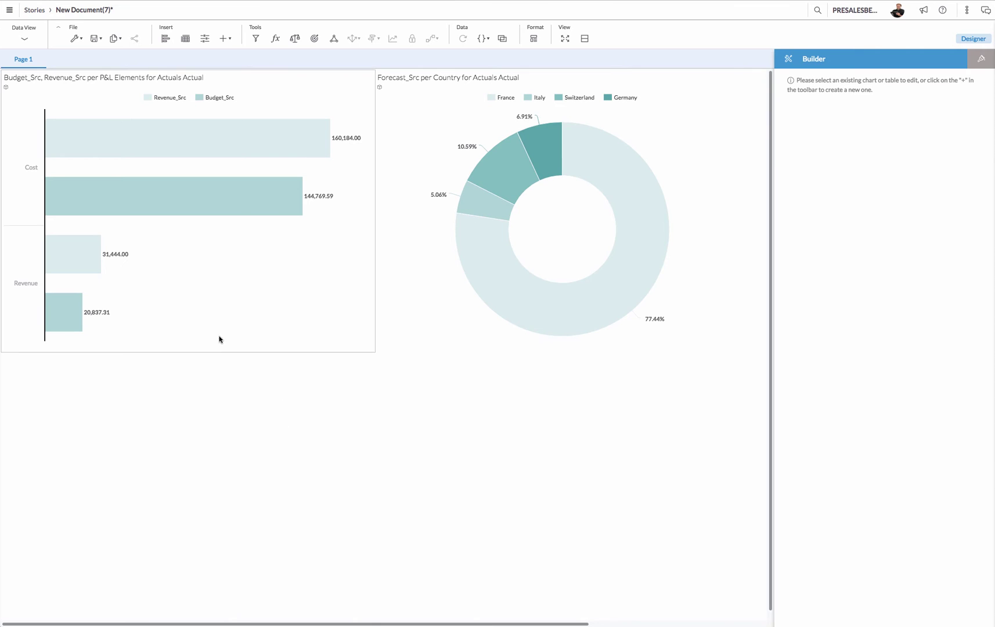
{"action": "left_click", "coordinate": [157, 199]}
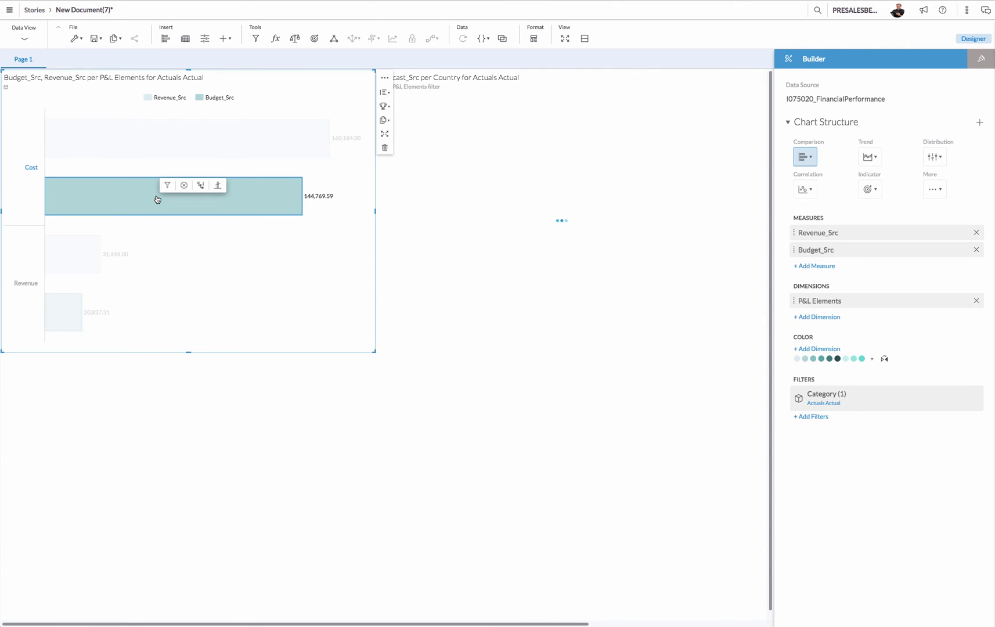
{"action": "mouse_move", "coordinate": [84, 246]}
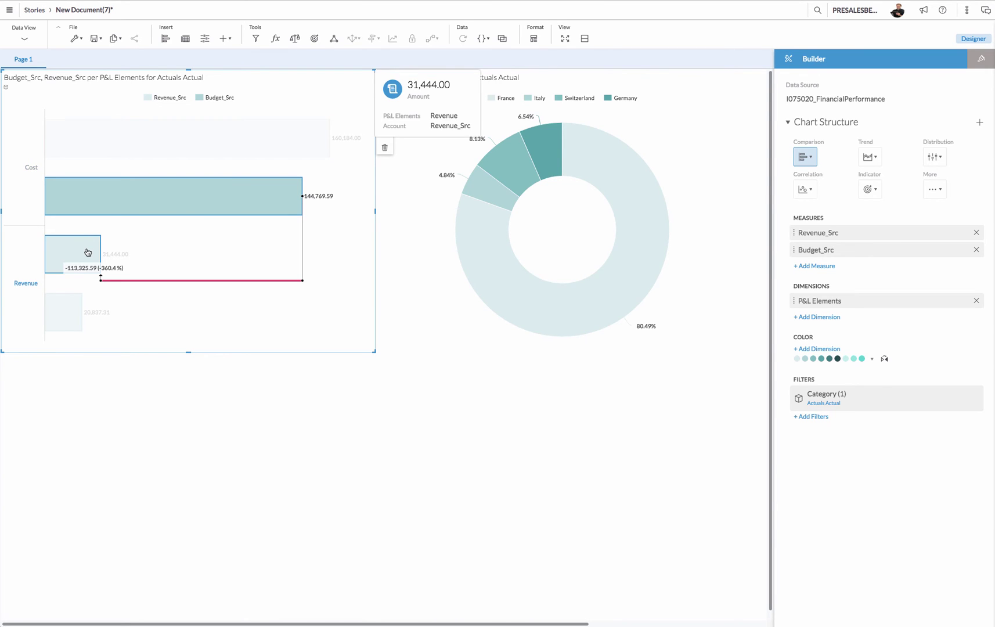
{"action": "left_click", "coordinate": [87, 252]}
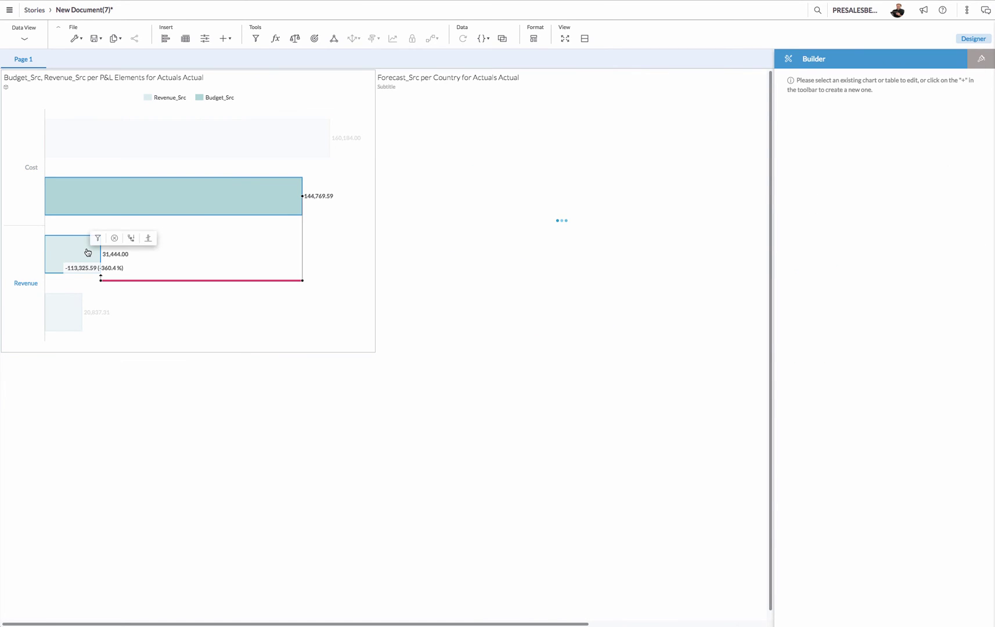
{"action": "left_click", "coordinate": [180, 384]}
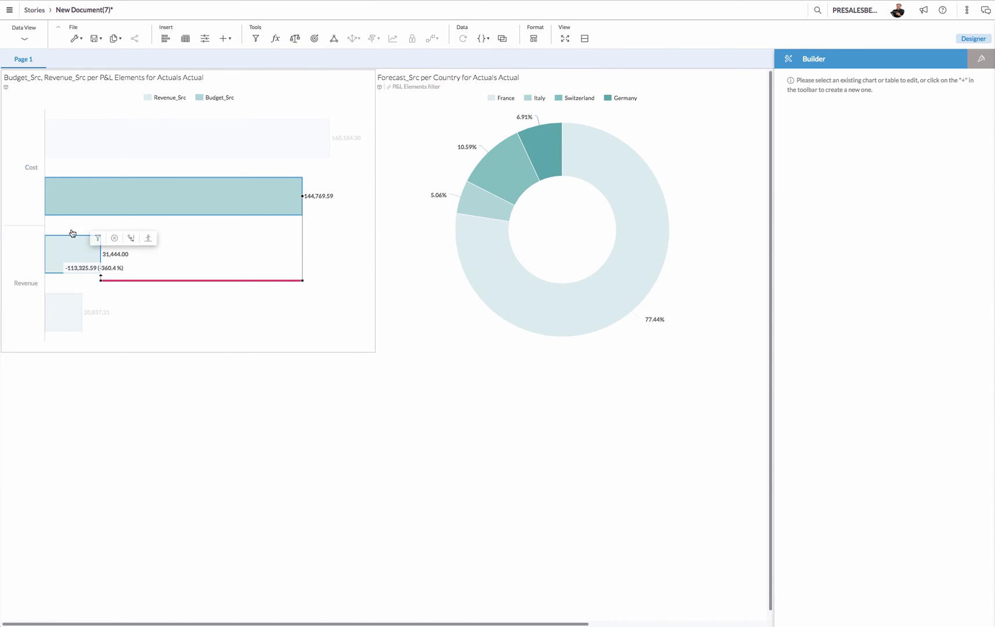
- Filter the donut by Revenue Budget_Src, then Cost Budget_Src, then clear the selection
{"action": "mouse_move", "coordinate": [634, 207]}
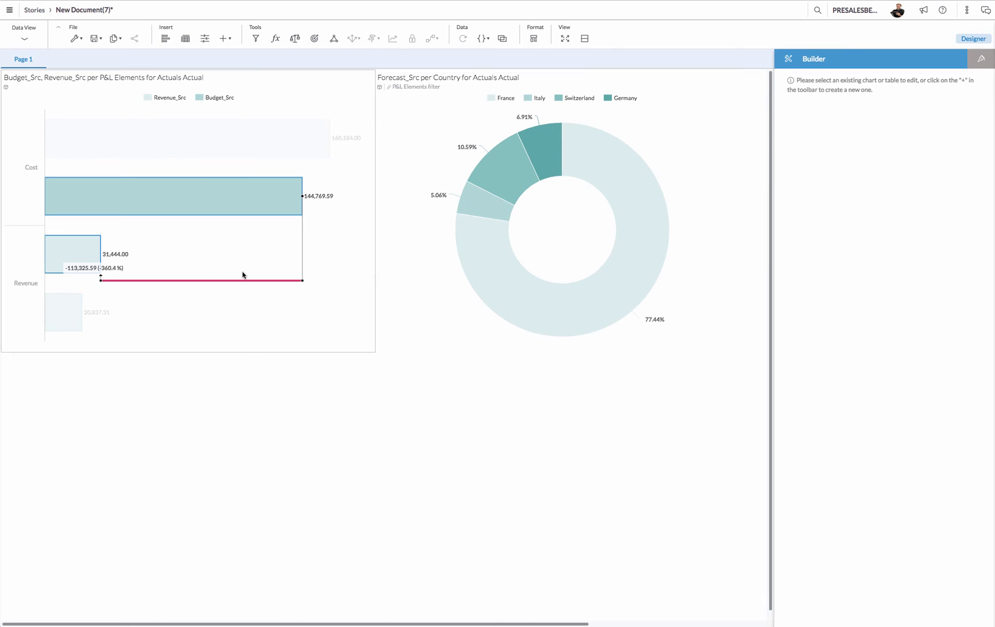
{"action": "left_click", "coordinate": [70, 308]}
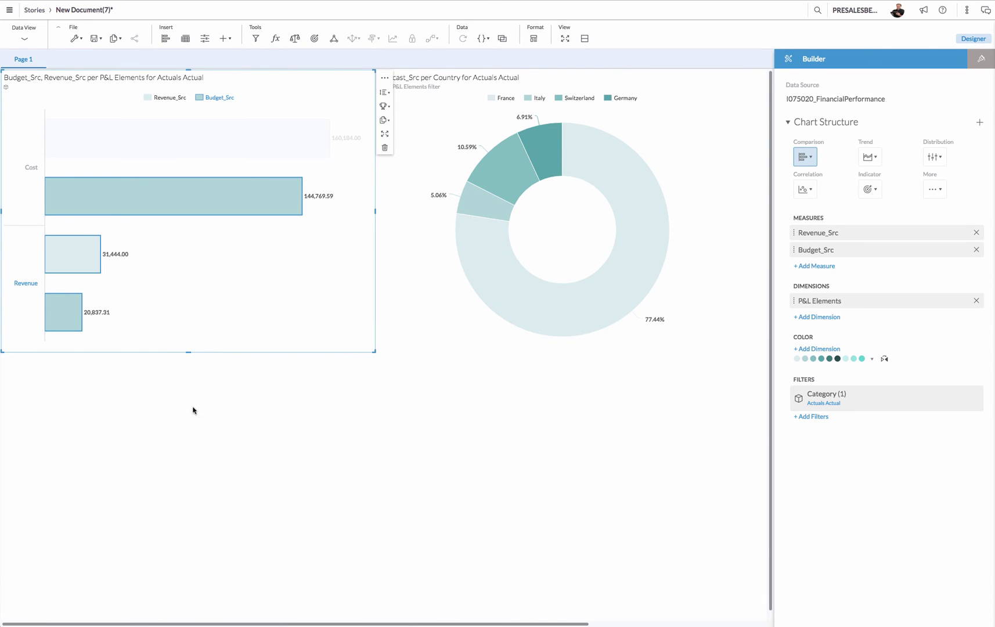
{"action": "left_click", "coordinate": [73, 312]}
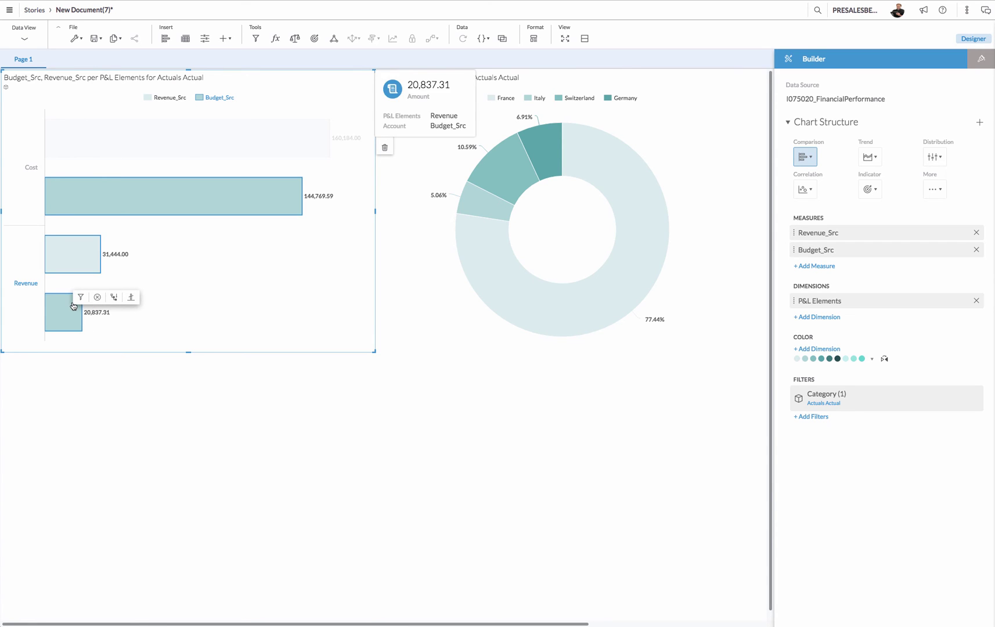
{"action": "left_click", "coordinate": [62, 306]}
{"action": "left_click", "coordinate": [88, 198]}
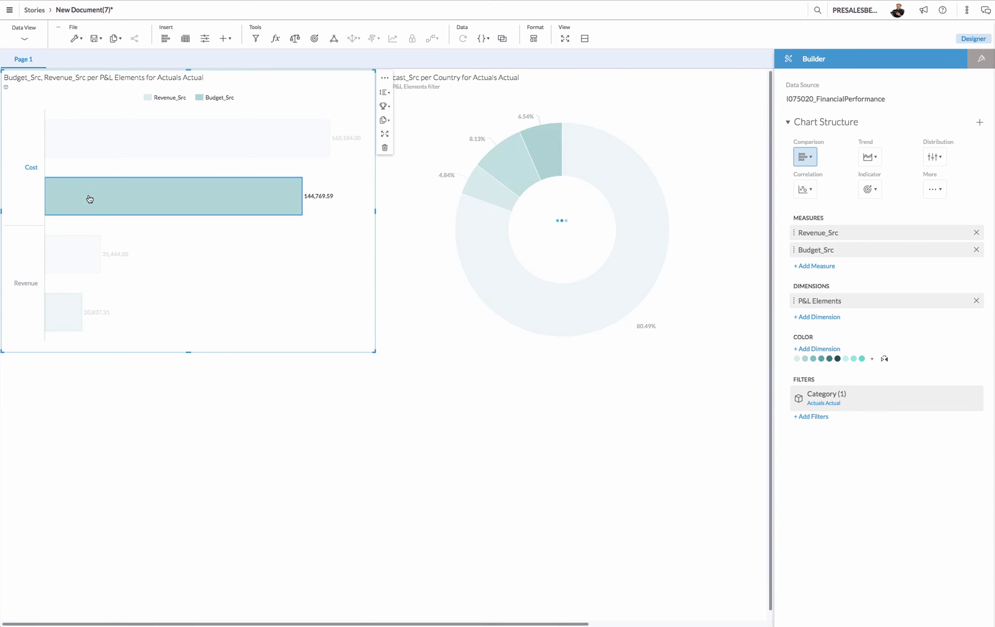
{"action": "left_click", "coordinate": [173, 247]}
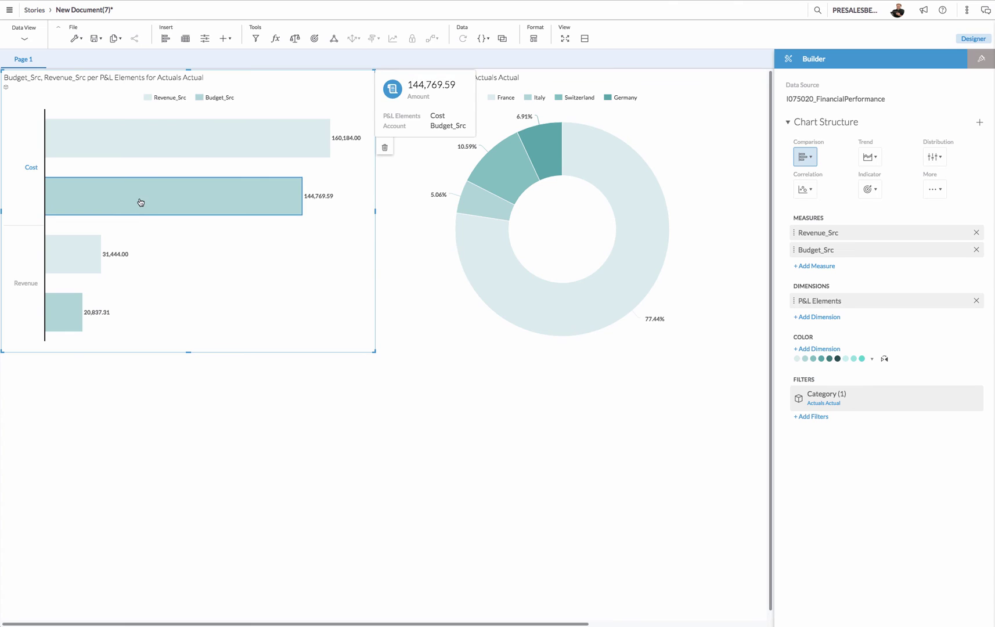
- Drill up from Cost to the top P&L elements, then drill down into Local Expenses
{"action": "left_click", "coordinate": [32, 168]}
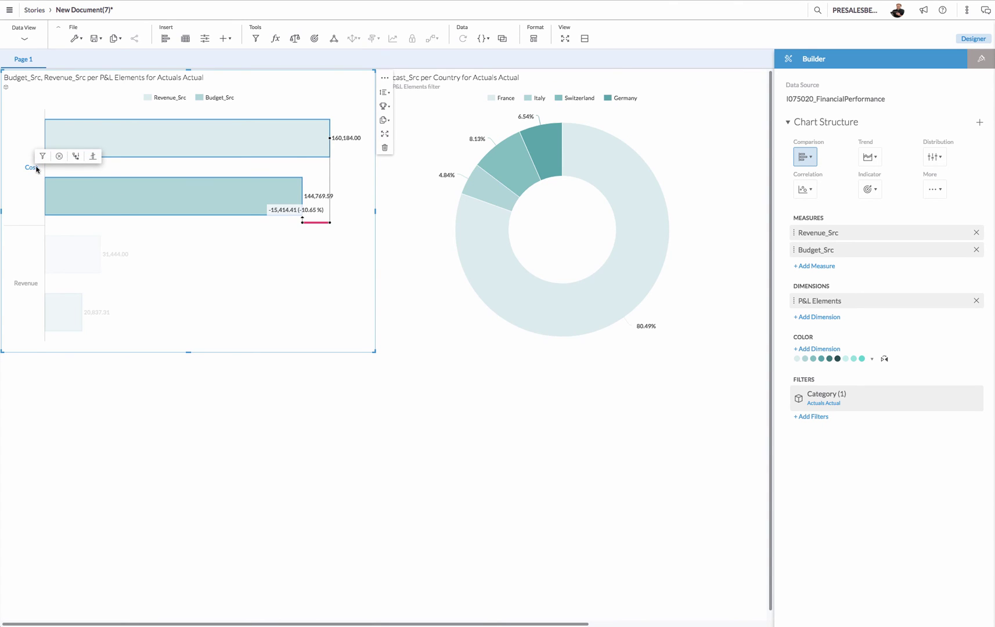
{"action": "left_click", "coordinate": [76, 160]}
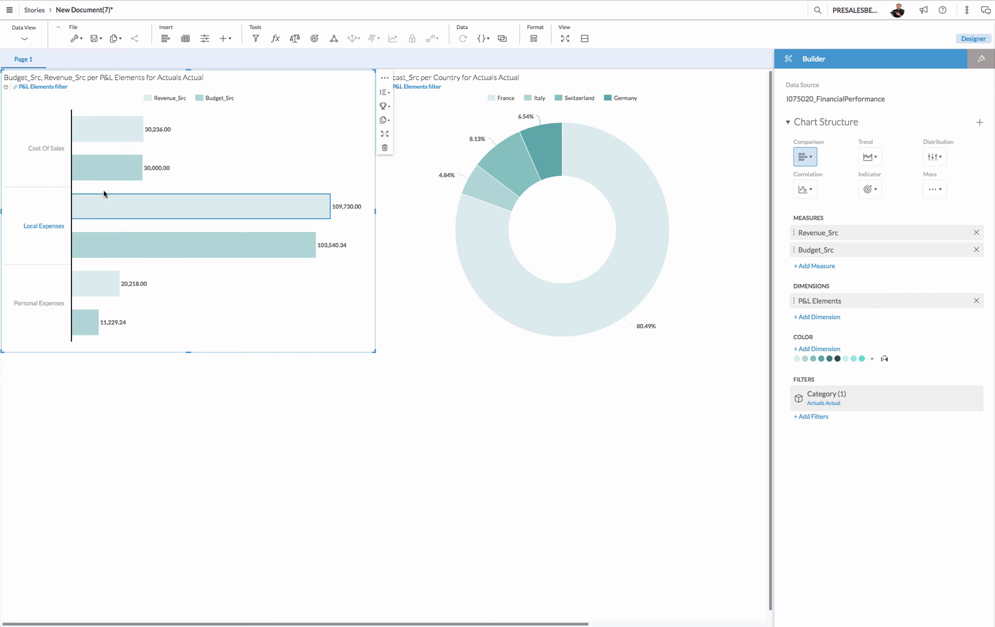
{"action": "left_click", "coordinate": [58, 228]}
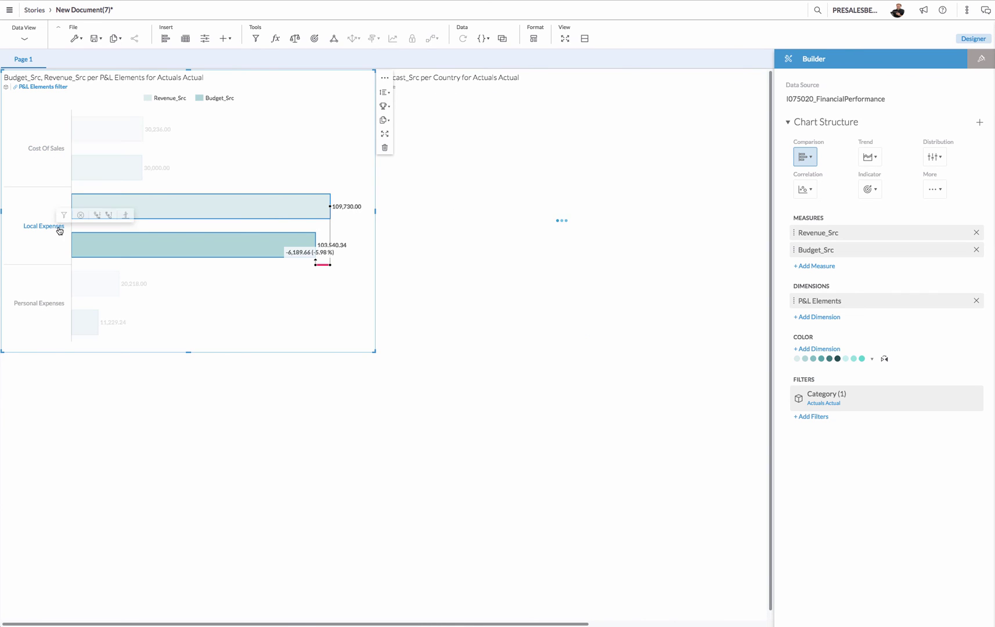
{"action": "left_click", "coordinate": [97, 216]}
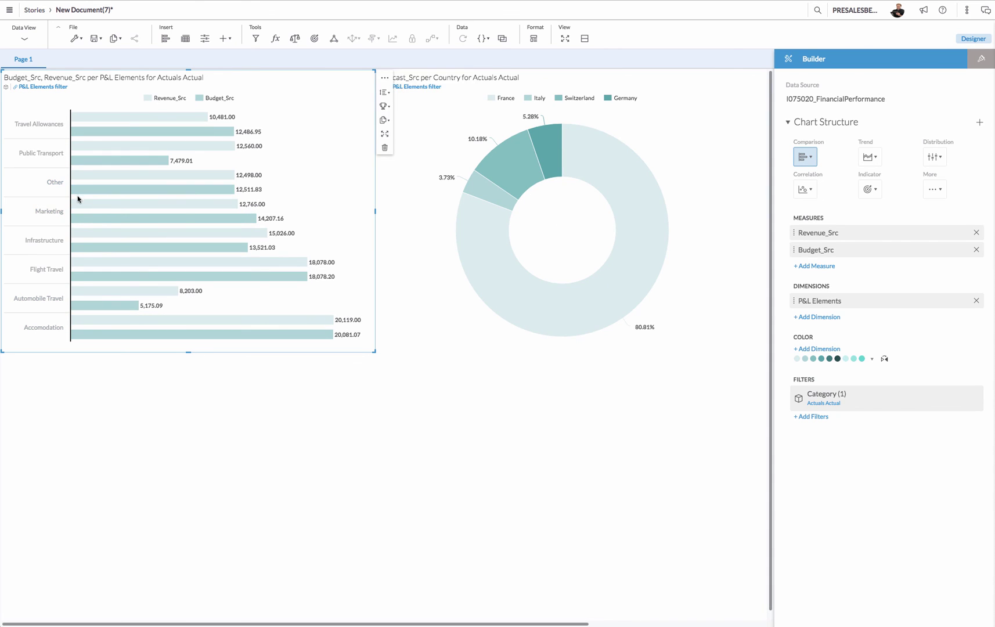
- Multi-select the Marketing, Infrastructure and Flight Travel bars to filter the country donut by them
{"action": "left_click", "coordinate": [80, 206]}
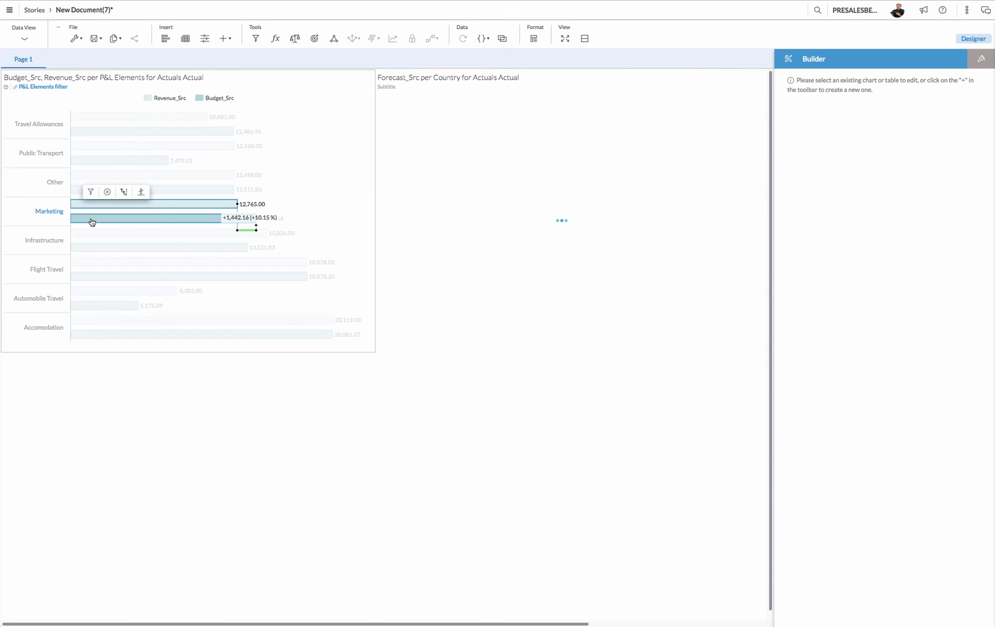
{"action": "left_click", "coordinate": [92, 218], "text": "ctrl"}
{"action": "left_click", "coordinate": [106, 247], "text": "ctrl"}
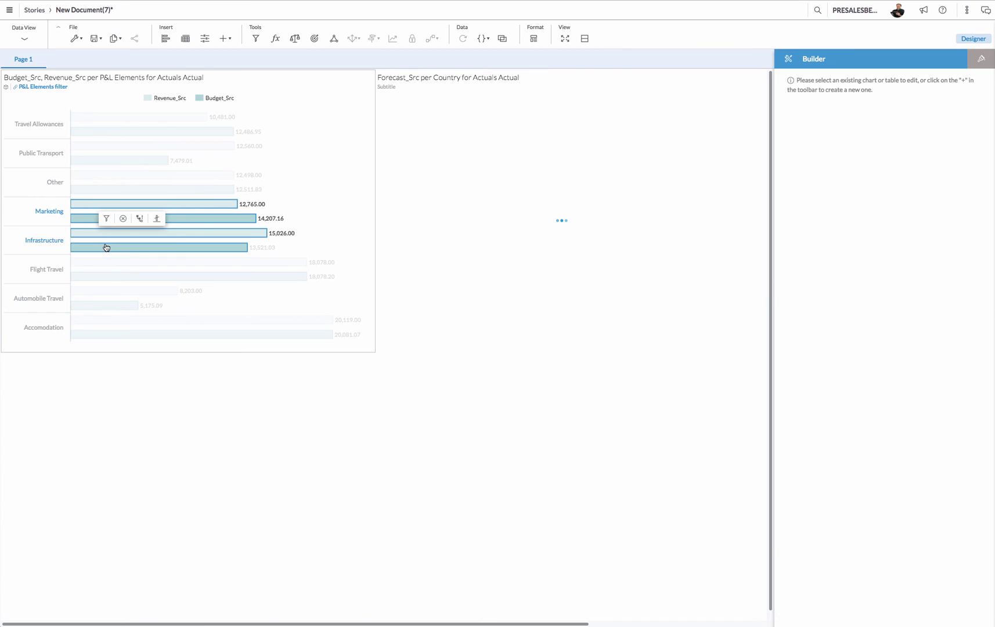
{"action": "left_click", "coordinate": [104, 263], "text": "ctrl"}
{"action": "left_click", "coordinate": [110, 277], "text": "ctrl"}
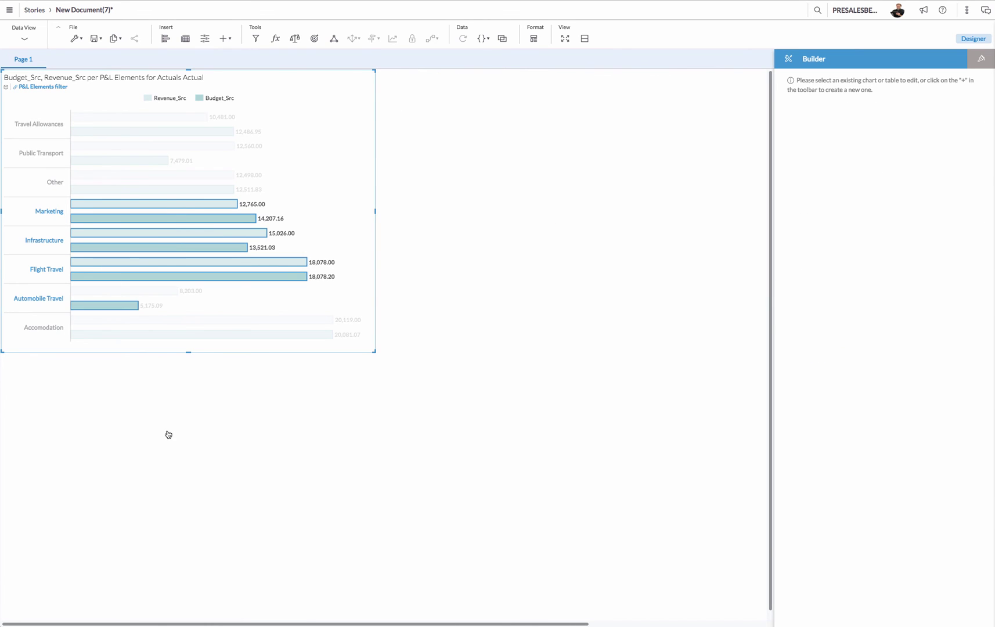